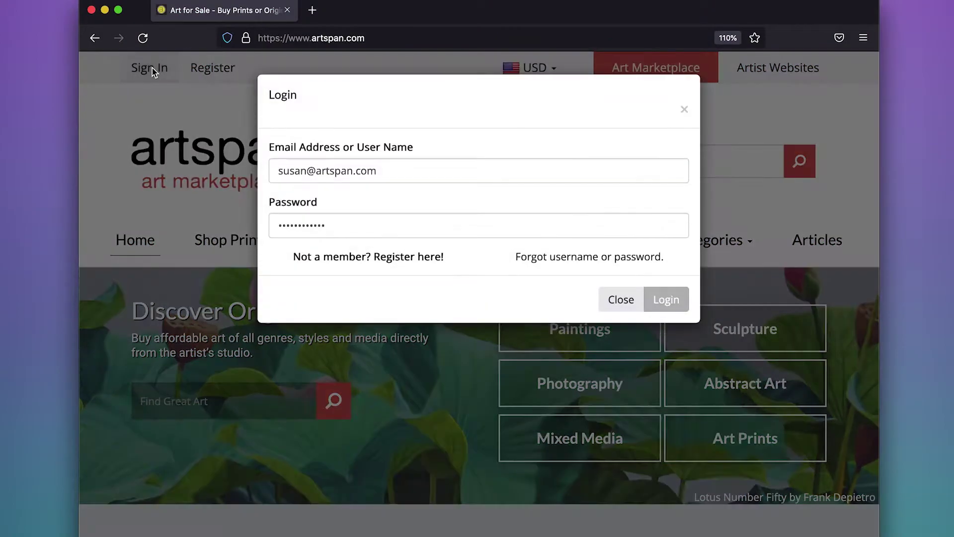
Log in to the ArtSpan account with the entered details
{"action": "left_click", "coordinate": [670, 300]}
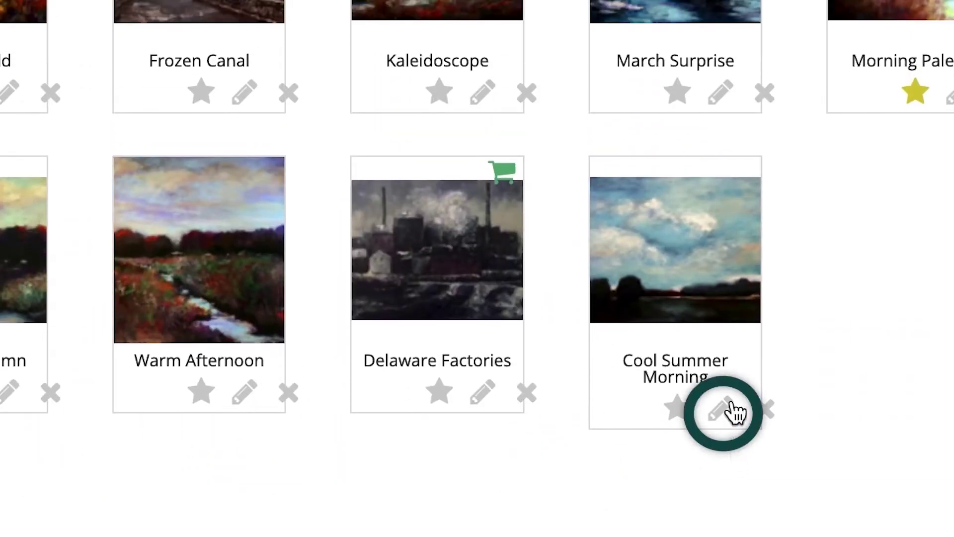
Place Cool Summer Morning in the Autumn Palette gallery as a Painting in Acrylic and Oil
{"action": "left_click", "coordinate": [724, 411]}
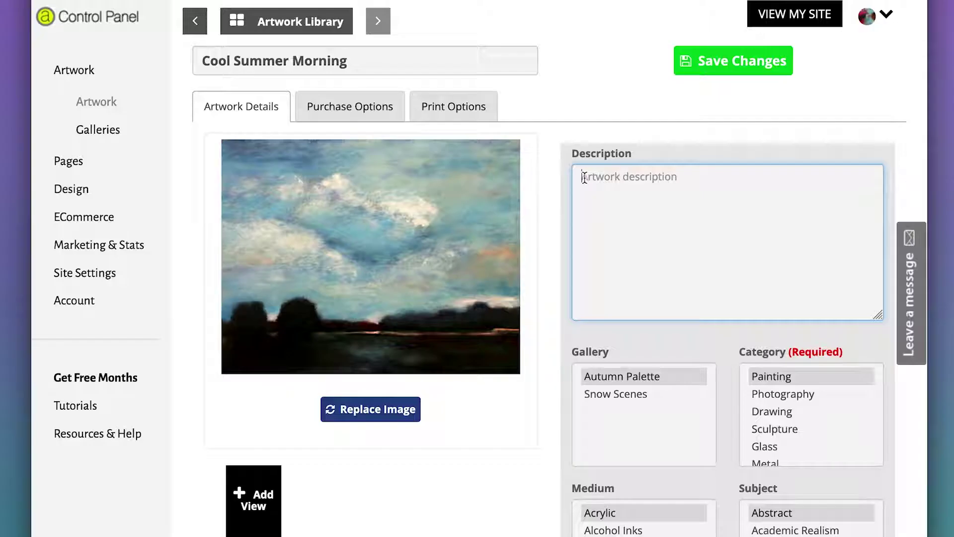
{"action": "type", "text": "Oil and"}
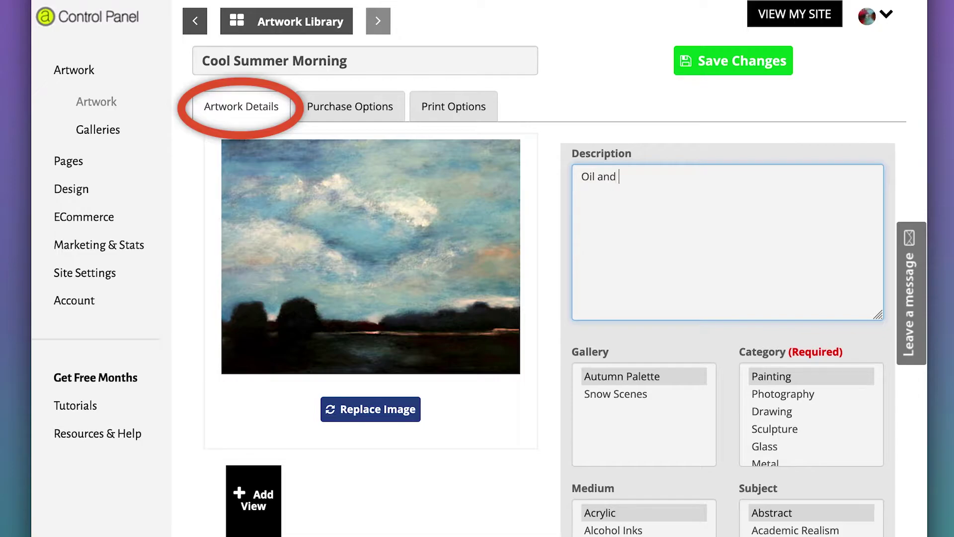
{"action": "type", "text": "Acrylic on"}
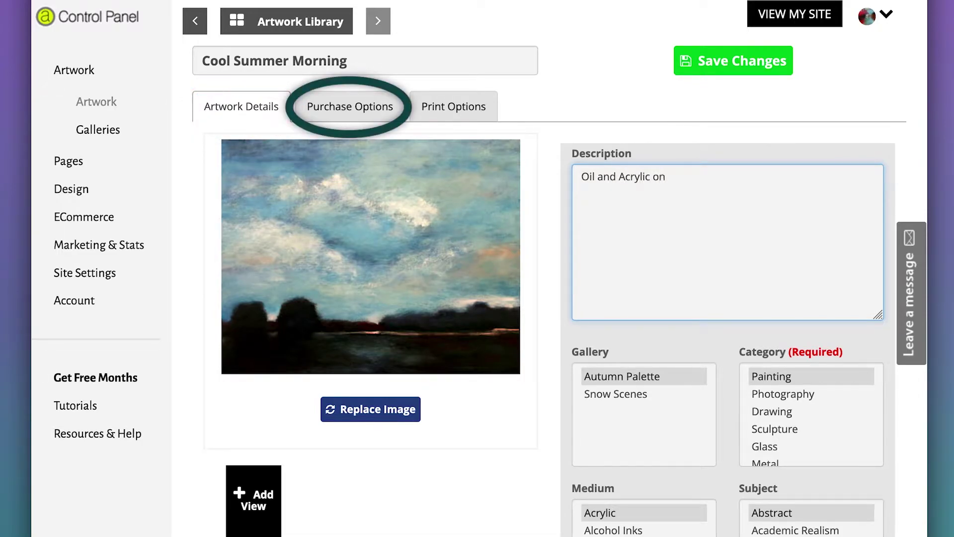
{"action": "type", "text": "as."}
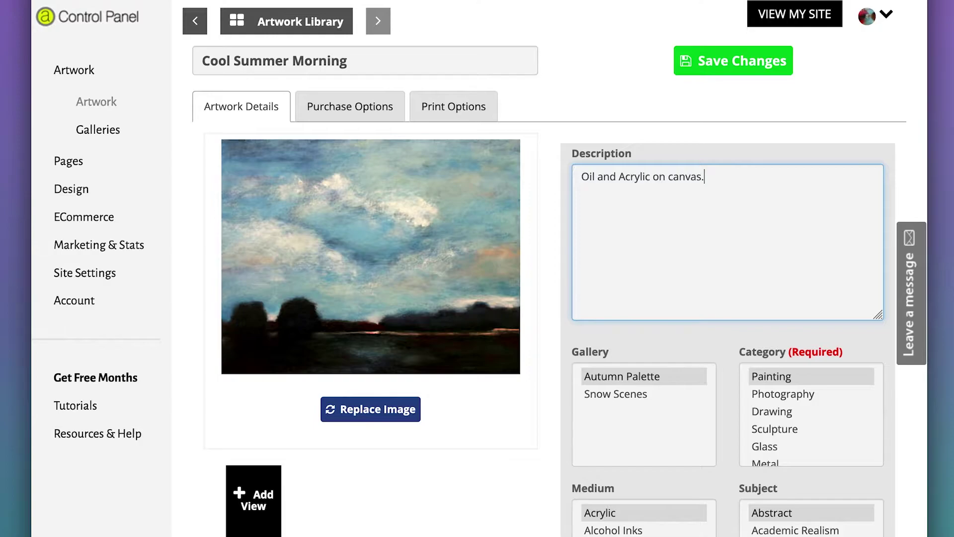
{"action": "scroll", "coordinate": [627, 372], "scroll_direction": "down", "scroll_amount": 2}
{"action": "left_click", "coordinate": [625, 358]}
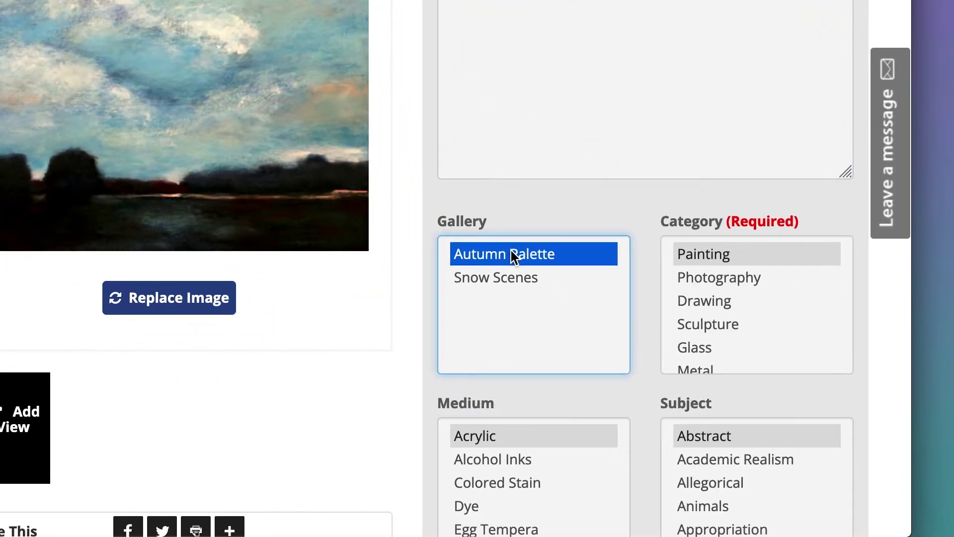
{"action": "left_click", "coordinate": [769, 358]}
{"action": "scroll", "coordinate": [648, 332], "scroll_direction": "down", "scroll_amount": 2}
{"action": "left_click", "coordinate": [558, 326]}
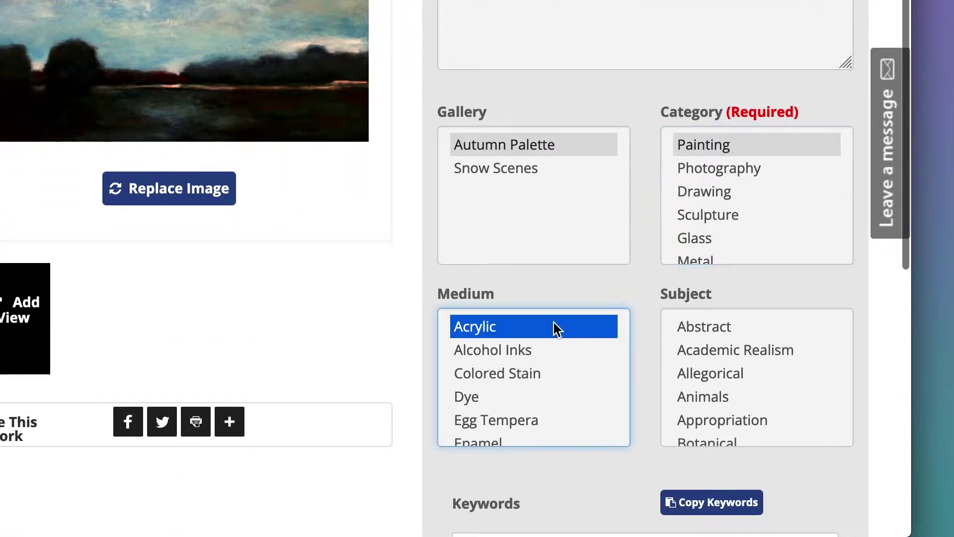
{"action": "scroll", "coordinate": [537, 415], "scroll_direction": "down", "scroll_amount": 3}
{"action": "scroll", "coordinate": [536, 416], "scroll_direction": "down", "scroll_amount": 2}
{"action": "scroll", "coordinate": [534, 407], "scroll_direction": "down", "scroll_amount": 2}
{"action": "left_click", "coordinate": [473, 328]}
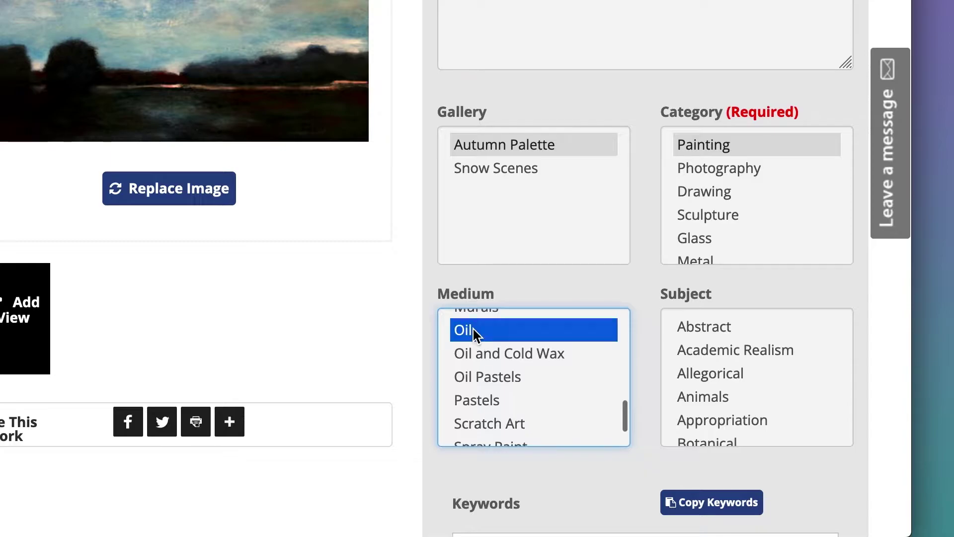
Tag its subjects as Abstract, Expressionist, Landscape and Surrealism
{"action": "left_click", "coordinate": [705, 320]}
{"action": "scroll", "coordinate": [746, 394], "scroll_direction": "down", "scroll_amount": 1}
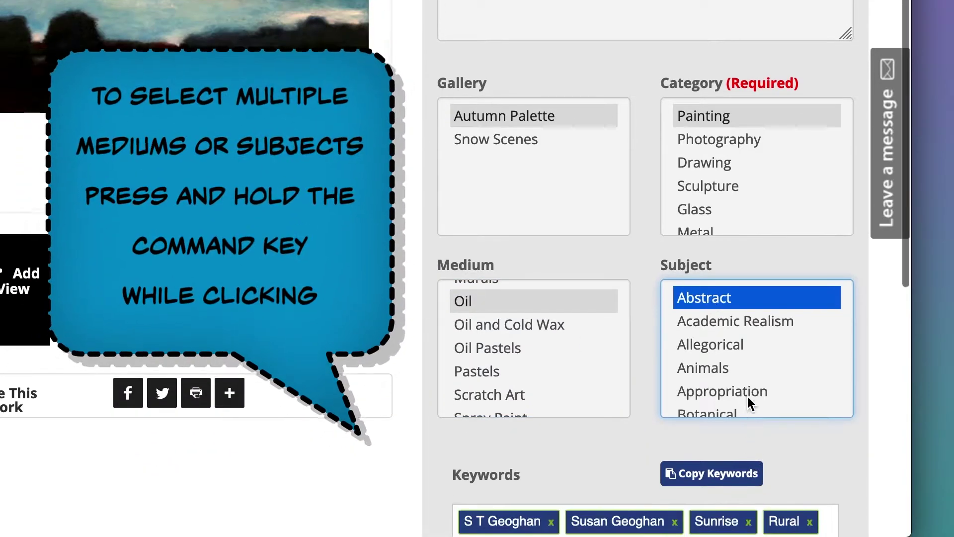
{"action": "scroll", "coordinate": [746, 387], "scroll_direction": "down", "scroll_amount": 3}
{"action": "scroll", "coordinate": [747, 387], "scroll_direction": "down", "scroll_amount": 2}
{"action": "scroll", "coordinate": [750, 394], "scroll_direction": "down", "scroll_amount": 1}
{"action": "scroll", "coordinate": [749, 393], "scroll_direction": "down", "scroll_amount": 3}
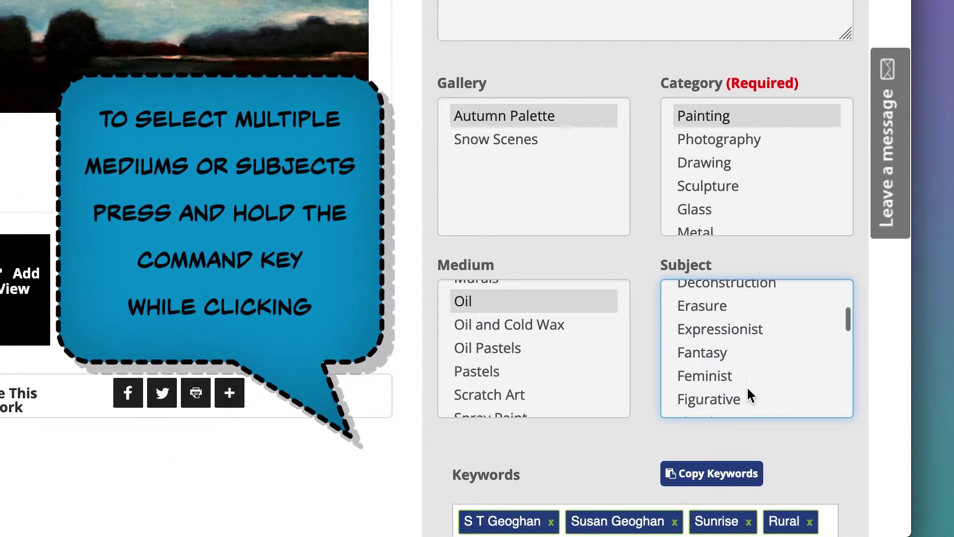
{"action": "left_click", "coordinate": [746, 331]}
{"action": "scroll", "coordinate": [746, 403], "scroll_direction": "down", "scroll_amount": 1}
{"action": "scroll", "coordinate": [742, 396], "scroll_direction": "down", "scroll_amount": 3}
{"action": "scroll", "coordinate": [743, 397], "scroll_direction": "down", "scroll_amount": 2}
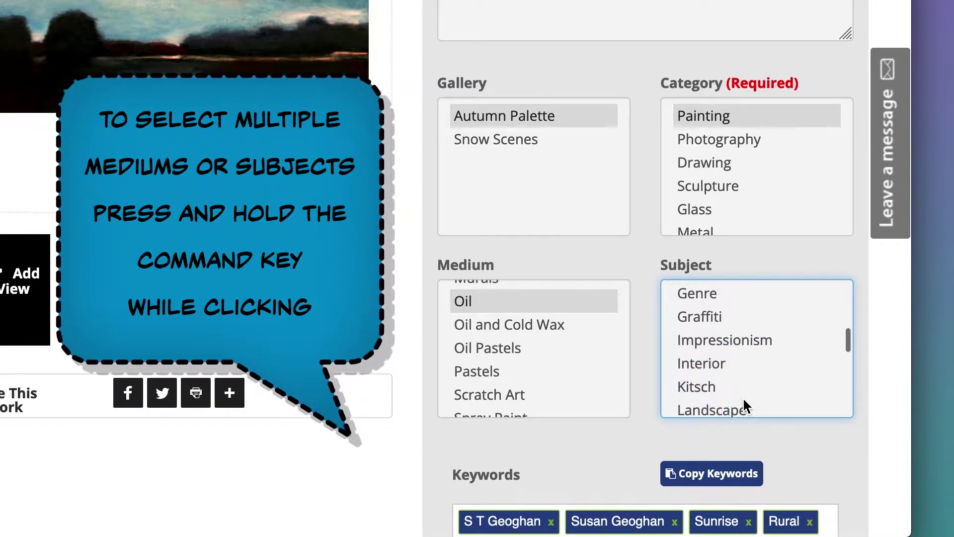
{"action": "scroll", "coordinate": [743, 385], "scroll_direction": "down", "scroll_amount": 2}
{"action": "left_click", "coordinate": [739, 341]}
{"action": "scroll", "coordinate": [778, 411], "scroll_direction": "down", "scroll_amount": 2}
{"action": "scroll", "coordinate": [778, 411], "scroll_direction": "down", "scroll_amount": 4}
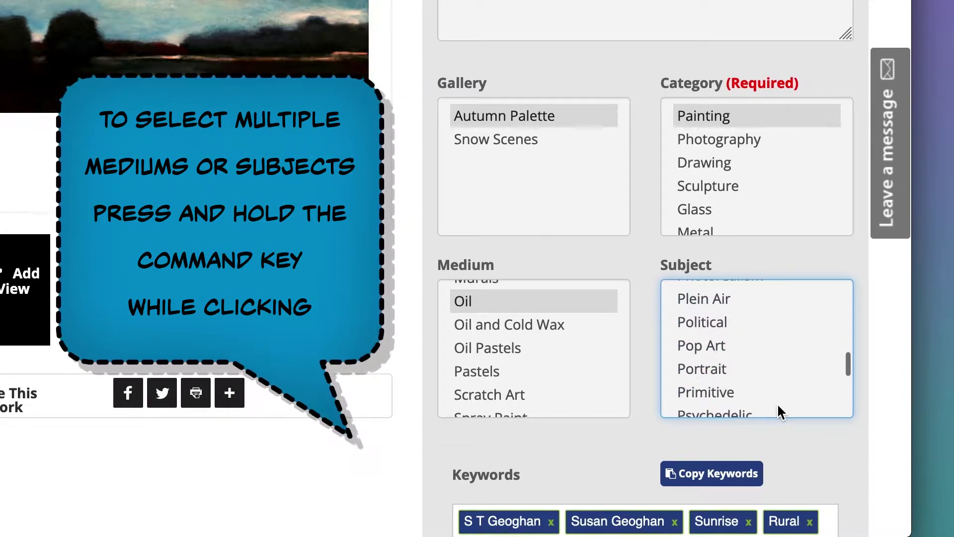
{"action": "scroll", "coordinate": [777, 410], "scroll_direction": "down", "scroll_amount": 4}
{"action": "scroll", "coordinate": [779, 411], "scroll_direction": "down", "scroll_amount": 1}
{"action": "scroll", "coordinate": [777, 411], "scroll_direction": "down", "scroll_amount": 4}
{"action": "scroll", "coordinate": [777, 411], "scroll_direction": "down", "scroll_amount": 3}
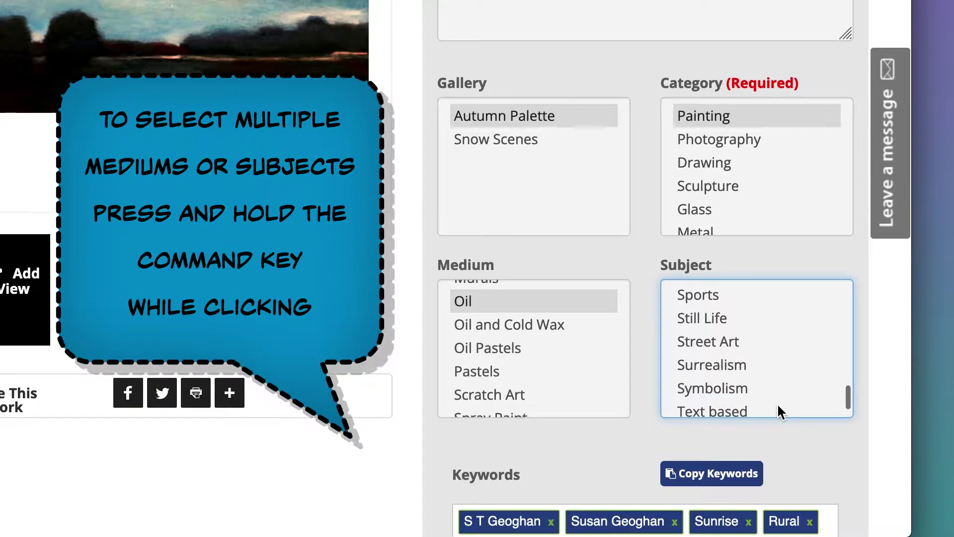
{"action": "left_click", "coordinate": [734, 364]}
{"action": "scroll", "coordinate": [549, 445], "scroll_direction": "down", "scroll_amount": 3}
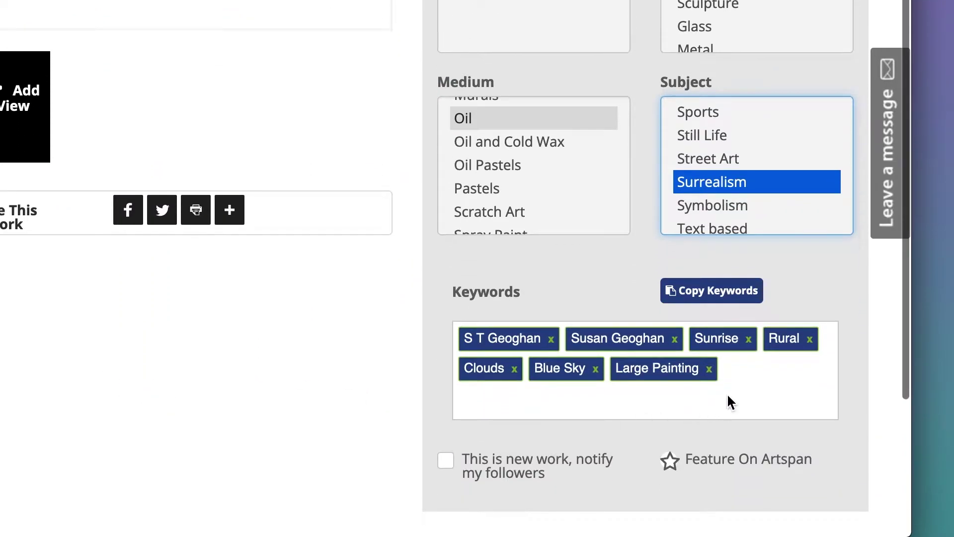
Add the keywords Surrealist, Expresionist and Woman Artist
{"action": "left_click", "coordinate": [734, 368]}
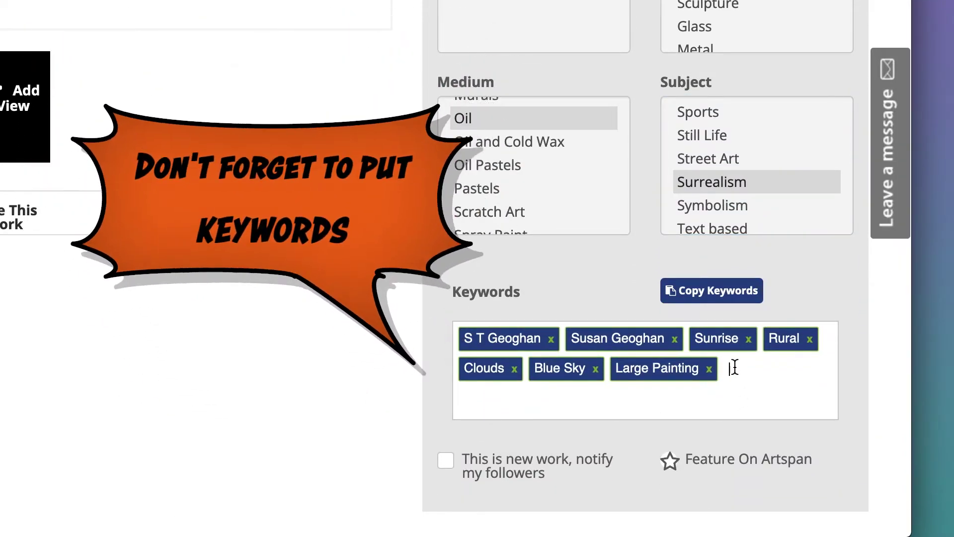
{"action": "type", "text": "Su"}
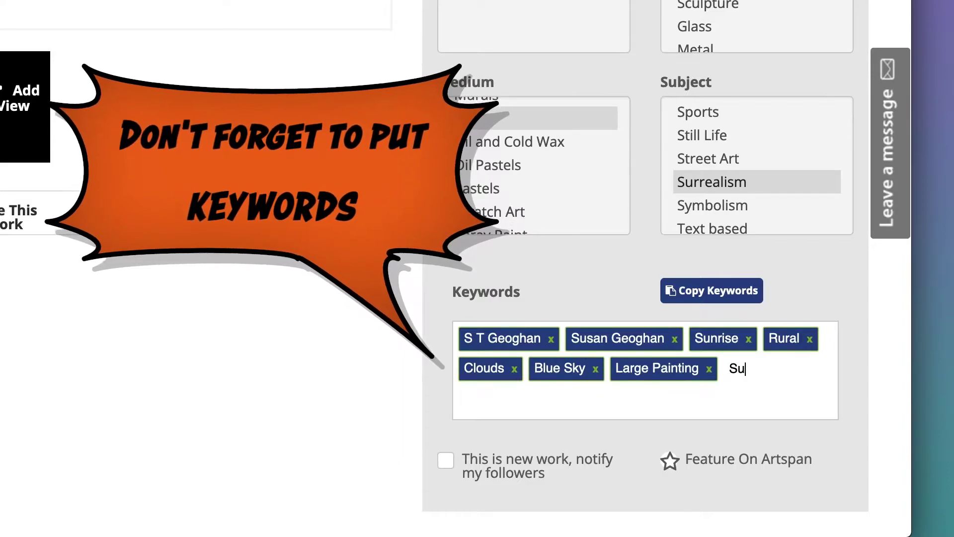
{"action": "type", "text": "rrealis"}
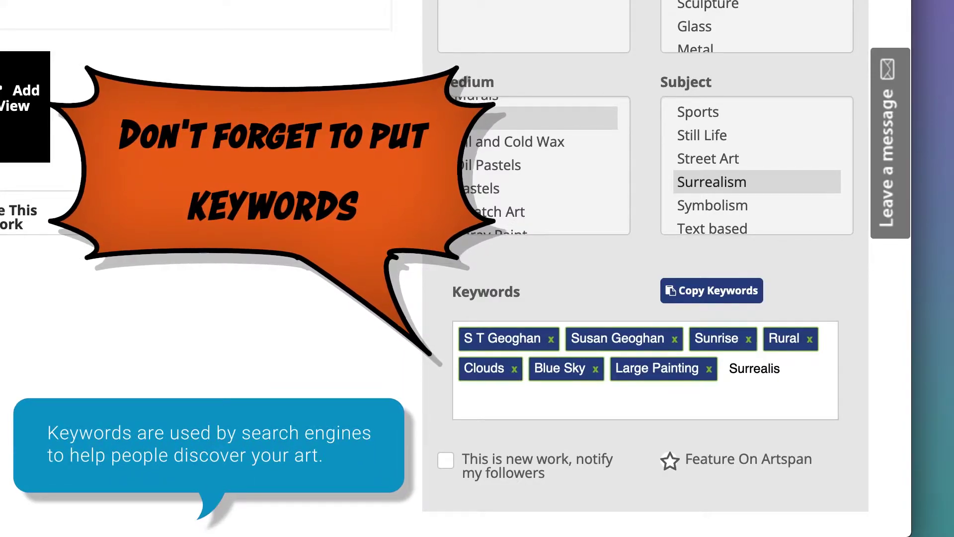
{"action": "type", "text": "t"}
{"action": "key", "text": "Return"}
{"action": "type", "text": "Expre"}
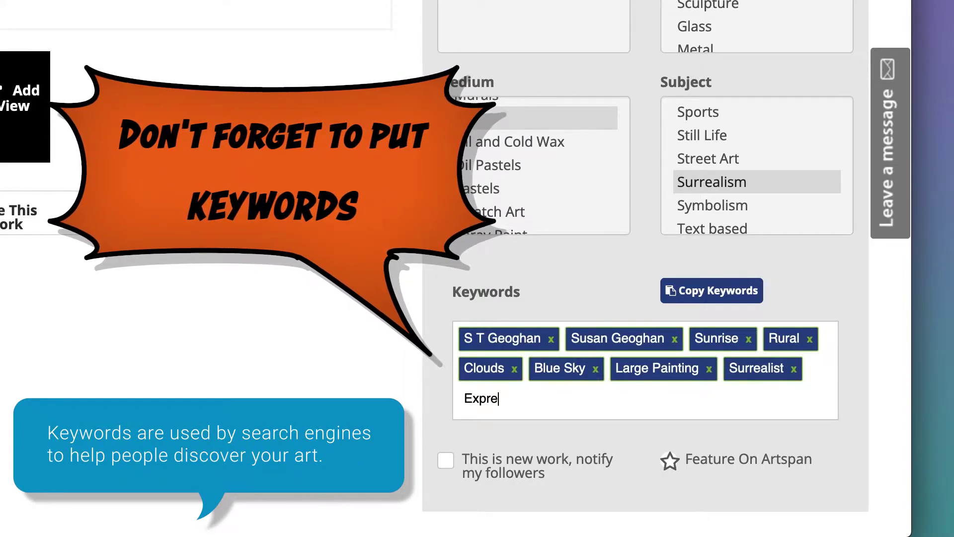
{"action": "type", "text": "sionist"}
{"action": "key", "text": "Return"}
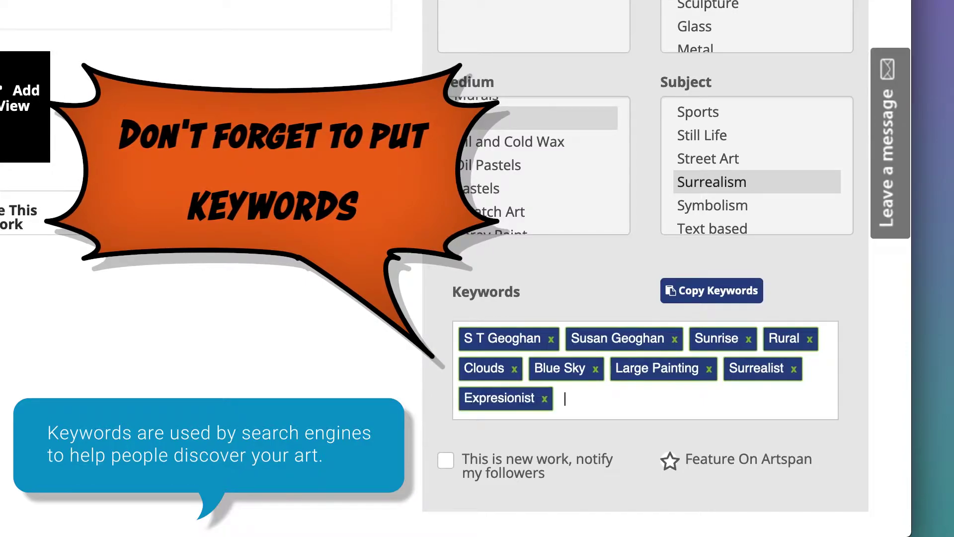
{"action": "type", "text": "Woman Artis"}
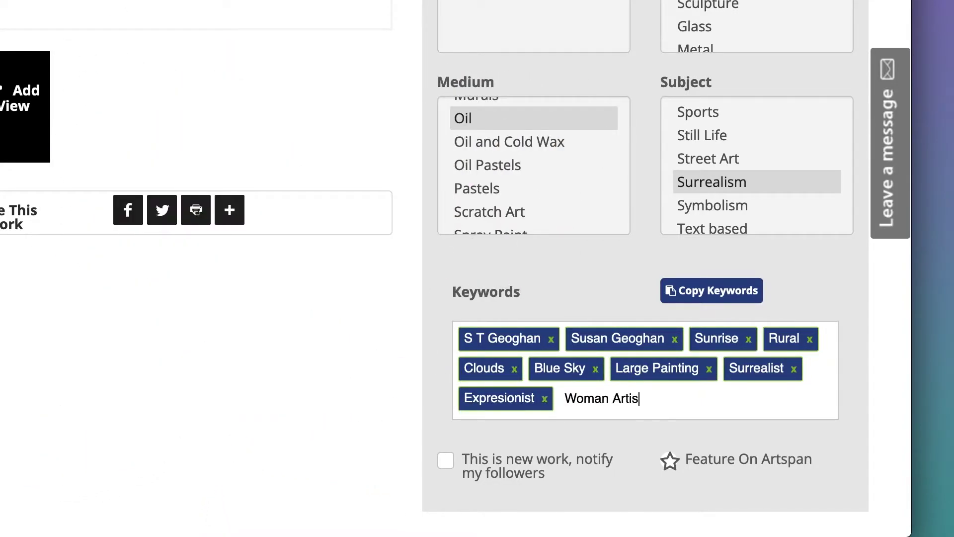
{"action": "type", "text": "t"}
{"action": "key", "text": "Return"}
{"action": "scroll", "coordinate": [633, 393], "scroll_direction": "down", "scroll_amount": 3}
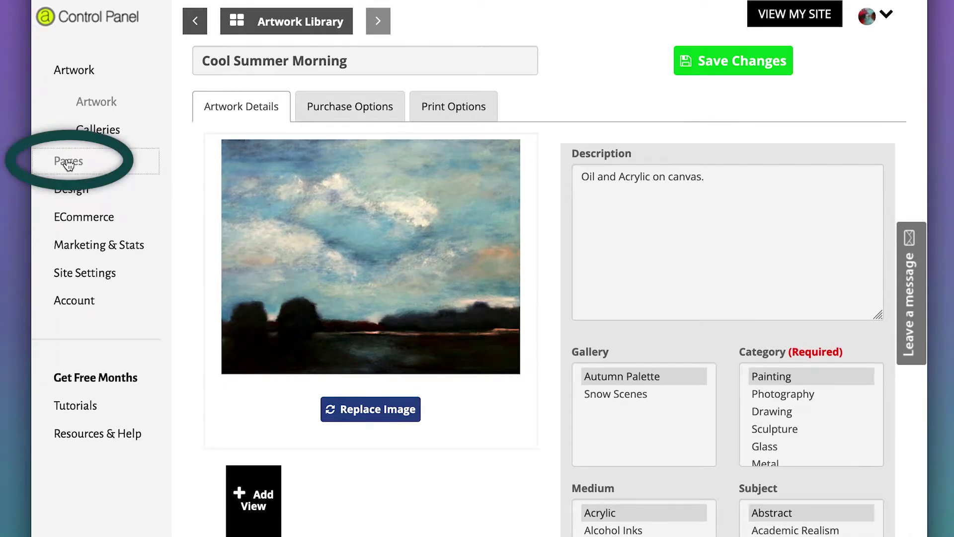
Drag the Events page from Inactive Pages into the live pages grid
{"action": "left_click", "coordinate": [67, 164]}
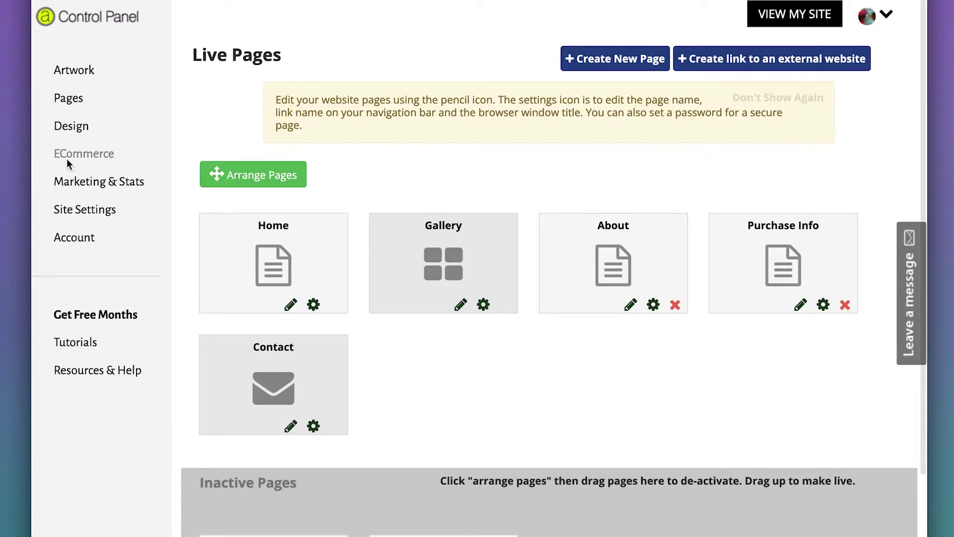
{"action": "scroll", "coordinate": [472, 417], "scroll_direction": "down", "scroll_amount": 3}
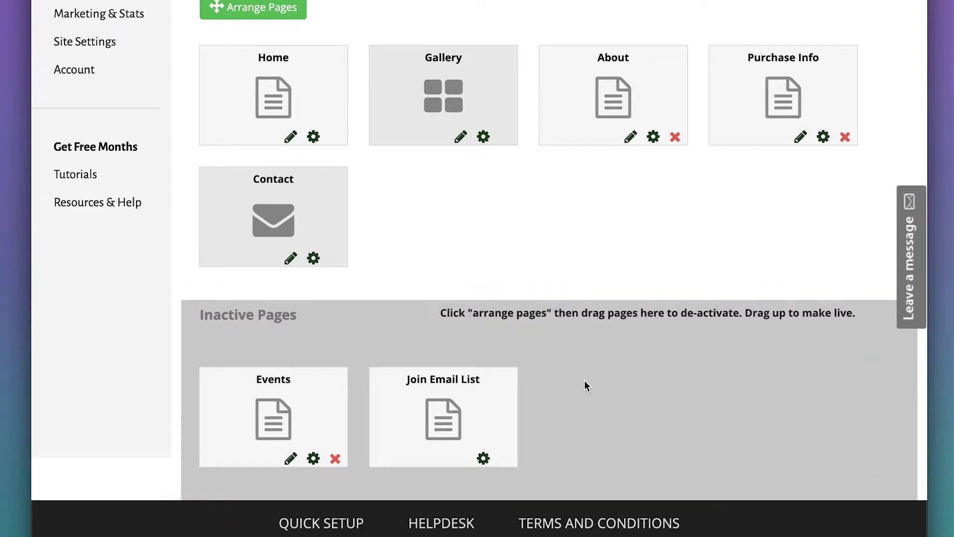
{"action": "scroll", "coordinate": [508, 156], "scroll_direction": "up", "scroll_amount": 1}
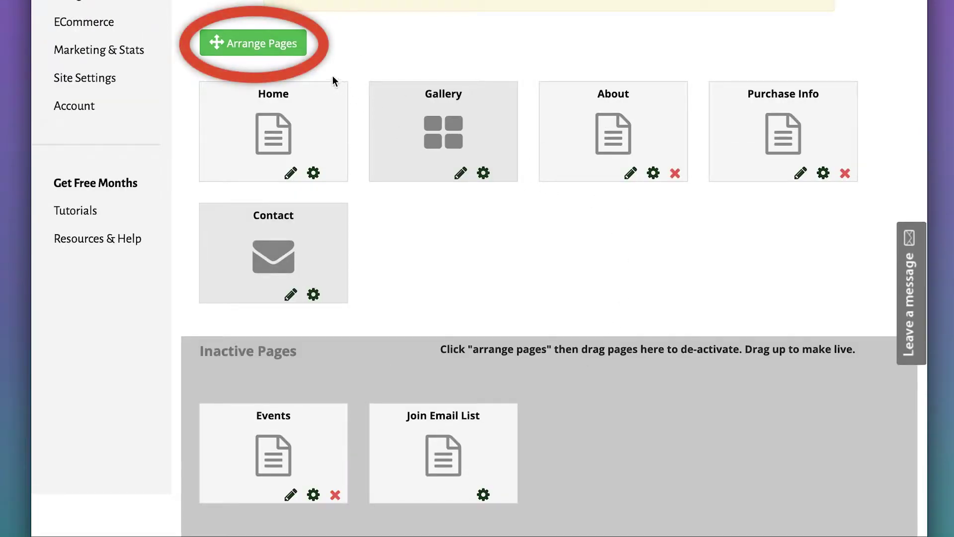
{"action": "left_click", "coordinate": [299, 52]}
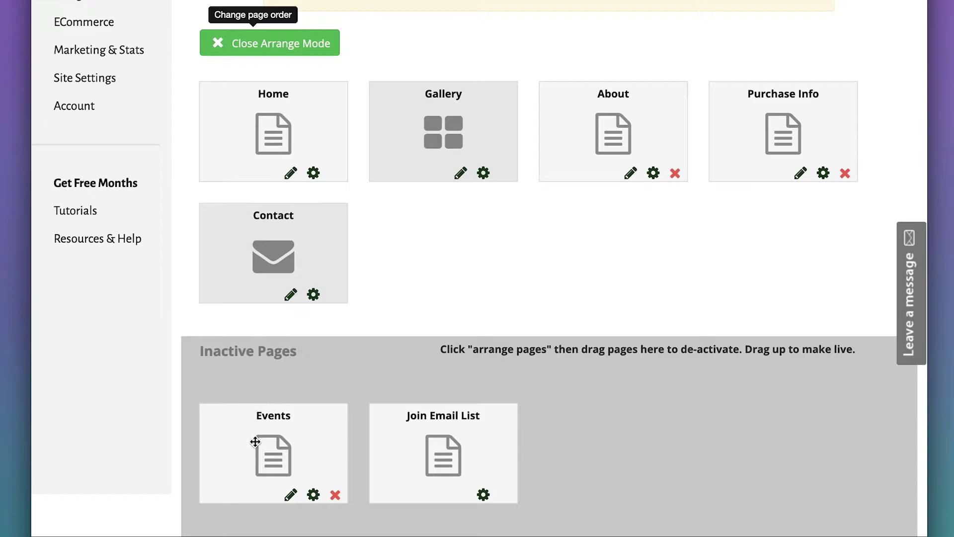
{"action": "mouse_move", "coordinate": [256, 442]}
{"action": "left_mouse_down"}
{"action": "mouse_move", "coordinate": [237, 229]}
{"action": "mouse_move", "coordinate": [254, 222]}
{"action": "left_mouse_up"}
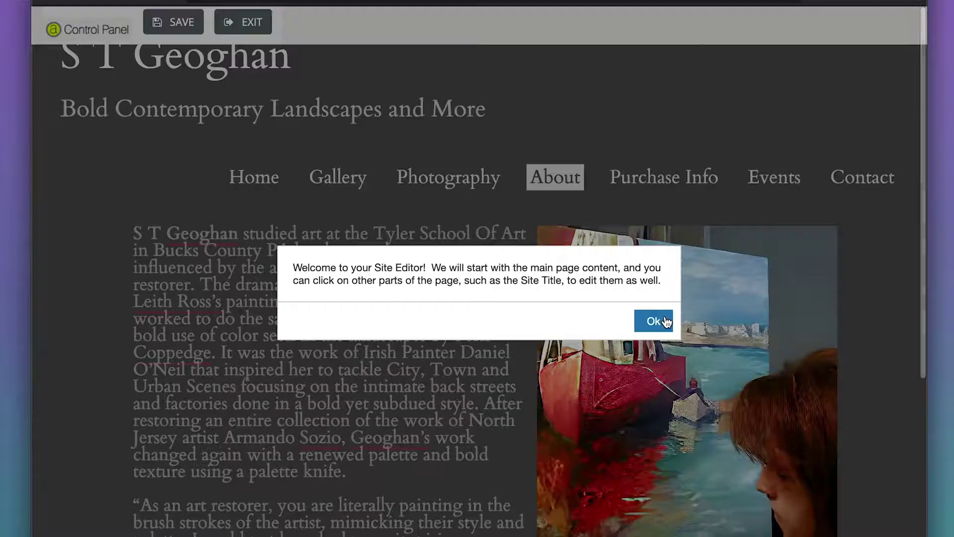
Enlarge all of the About page text to 24px and save the page
{"action": "left_click", "coordinate": [659, 321]}
{"action": "scroll", "coordinate": [665, 315], "scroll_direction": "down", "scroll_amount": 3}
{"action": "key", "text": "ctrl+a"}
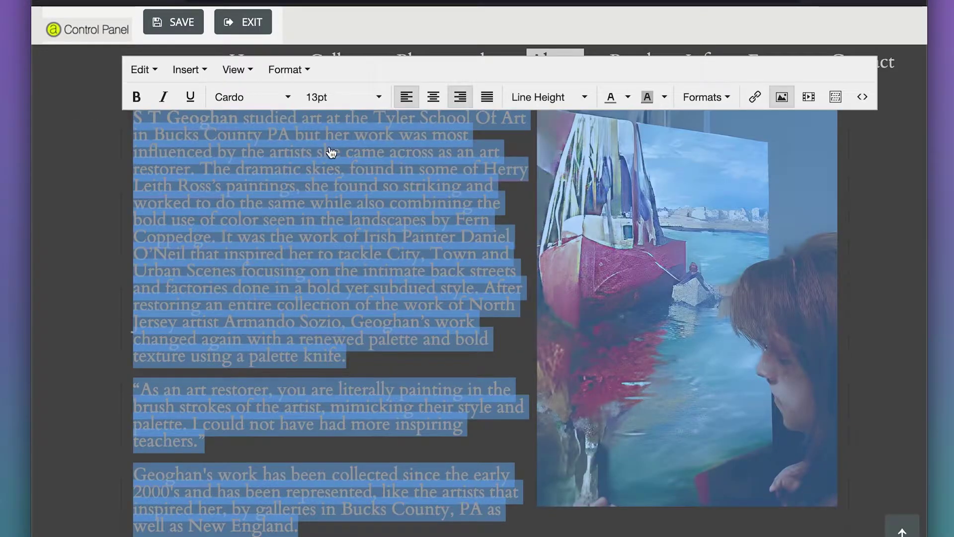
{"action": "left_click", "coordinate": [380, 95]}
{"action": "left_click", "coordinate": [326, 245]}
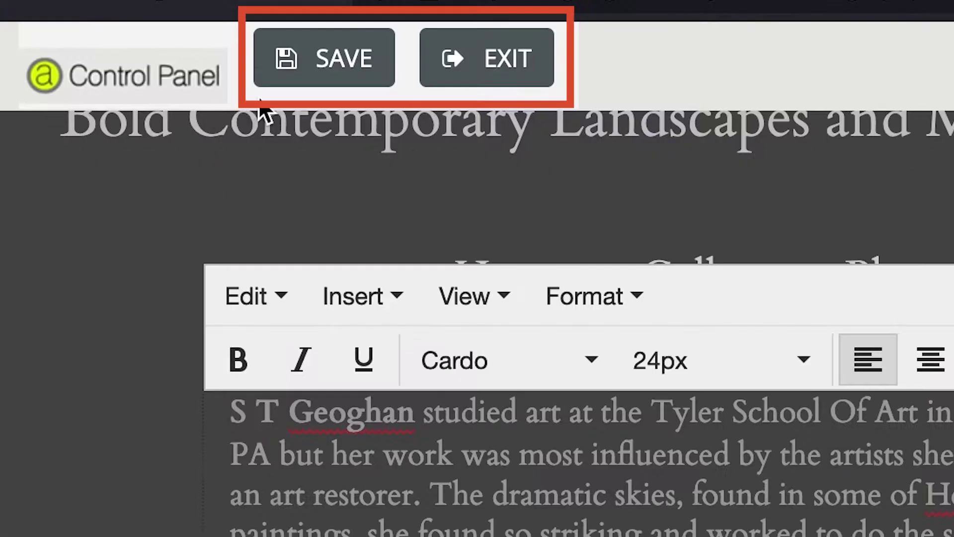
{"action": "left_click", "coordinate": [283, 75]}
Exit the site editor and view the live artist website
{"action": "left_click", "coordinate": [511, 67]}
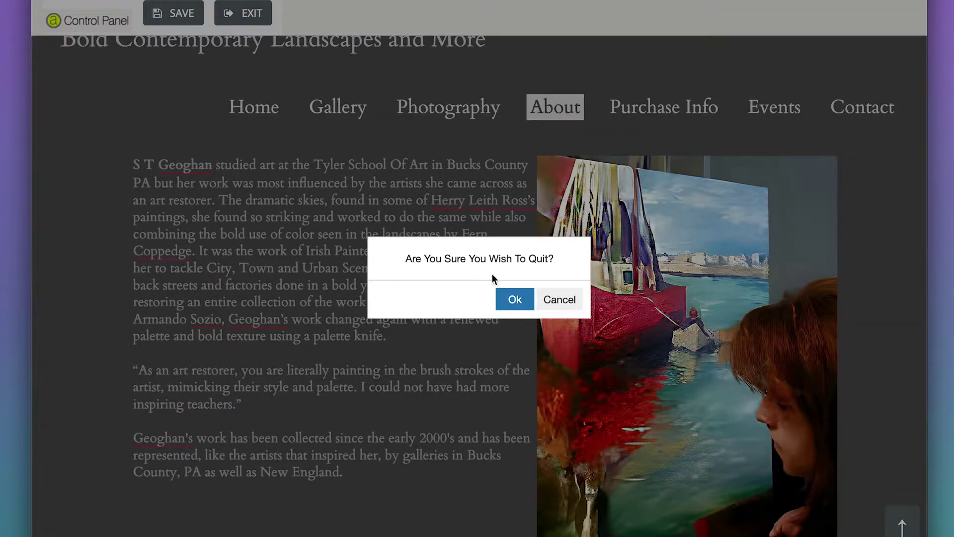
{"action": "left_click", "coordinate": [512, 296]}
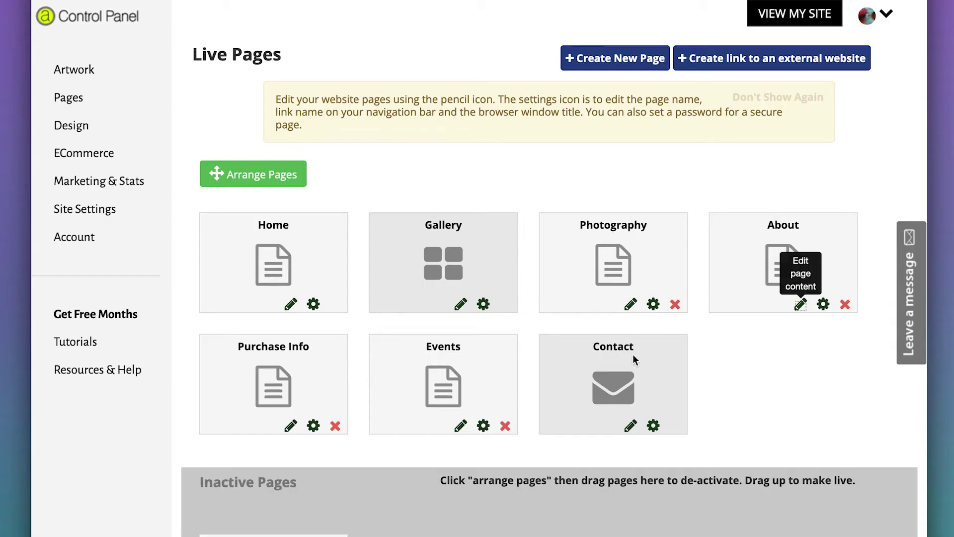
{"action": "left_click", "coordinate": [790, 13]}
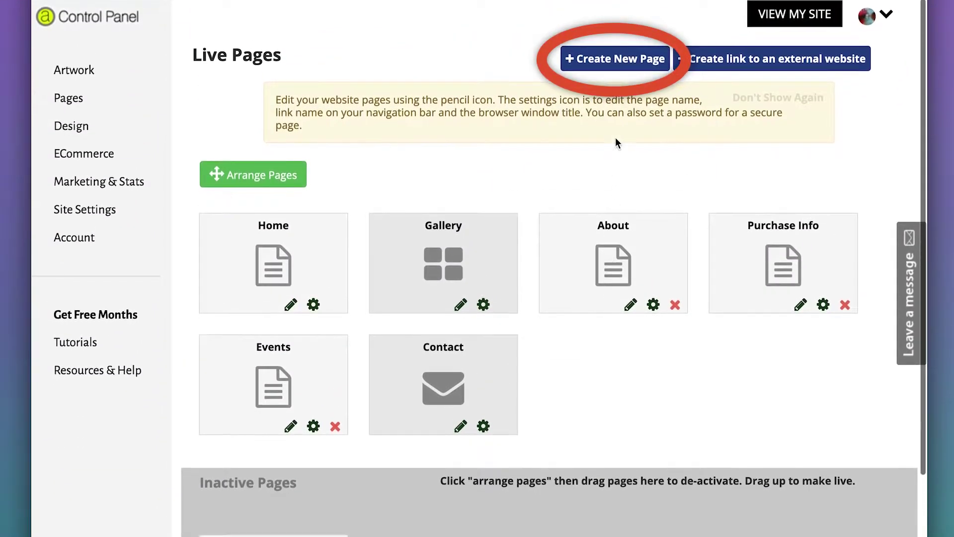
Create a new live Photography page titled SG Photography
{"action": "left_click", "coordinate": [607, 60]}
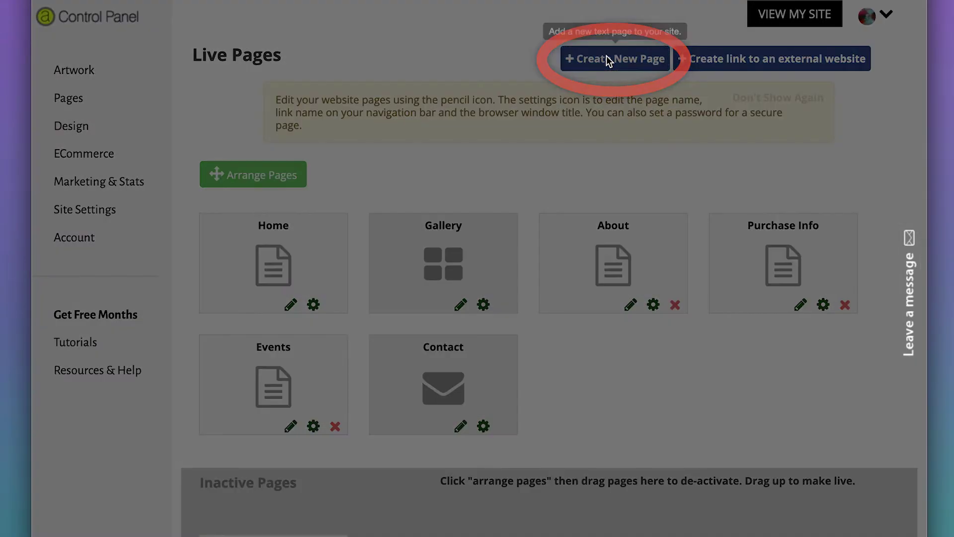
{"action": "type", "text": "SG Photograp"}
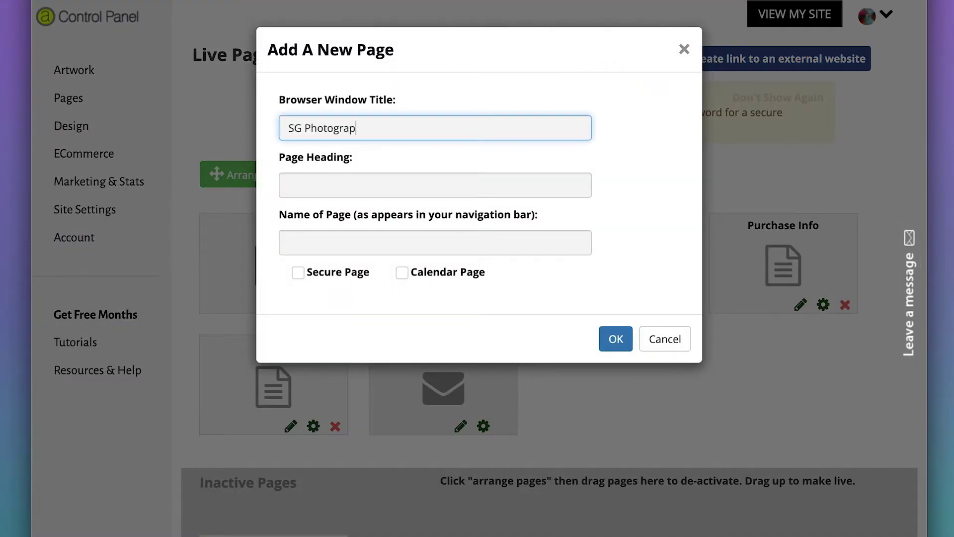
{"action": "type", "text": "hy"}
{"action": "key", "text": "Tab"}
{"action": "key", "text": "Tab"}
{"action": "type", "text": "P"}
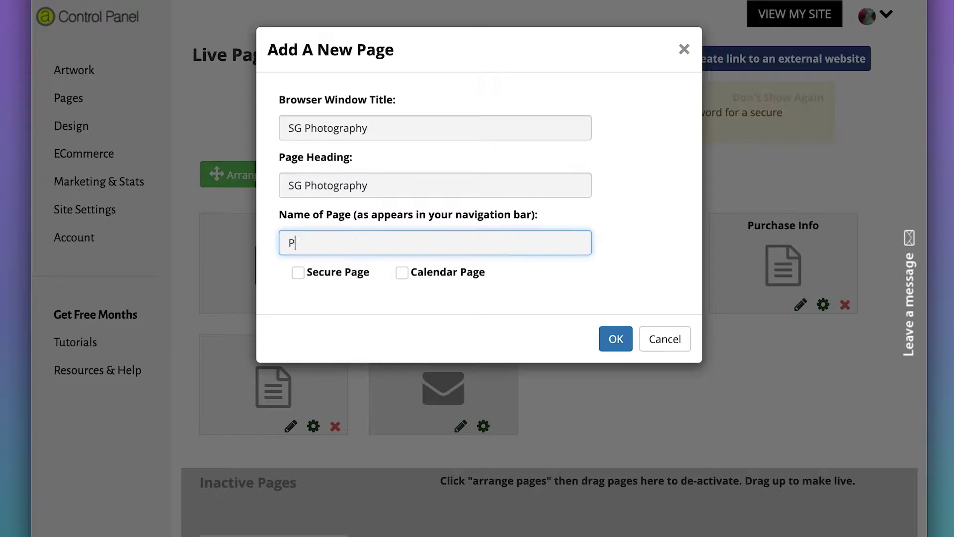
{"action": "left_click", "coordinate": [615, 339]}
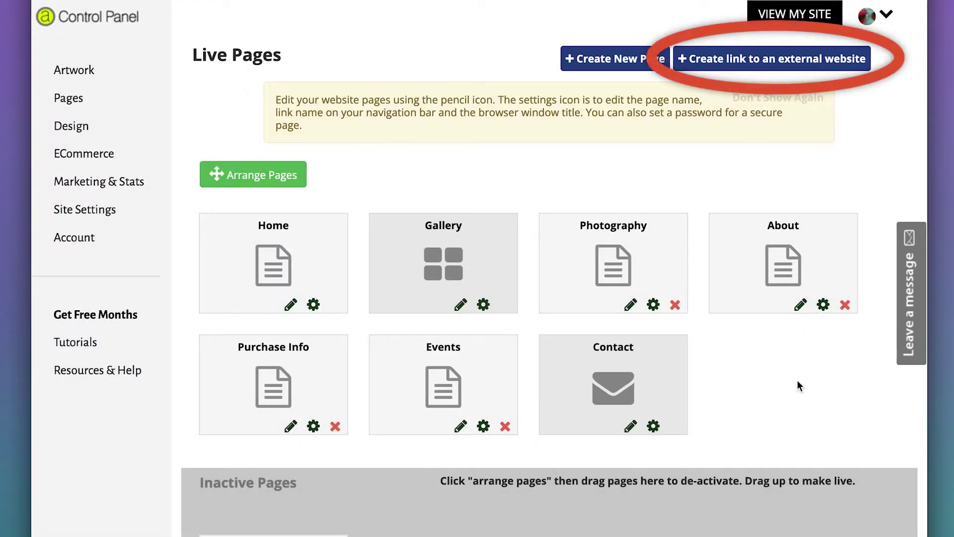
Add an SG Web external link with its URL to the navigation
{"action": "left_click", "coordinate": [768, 63]}
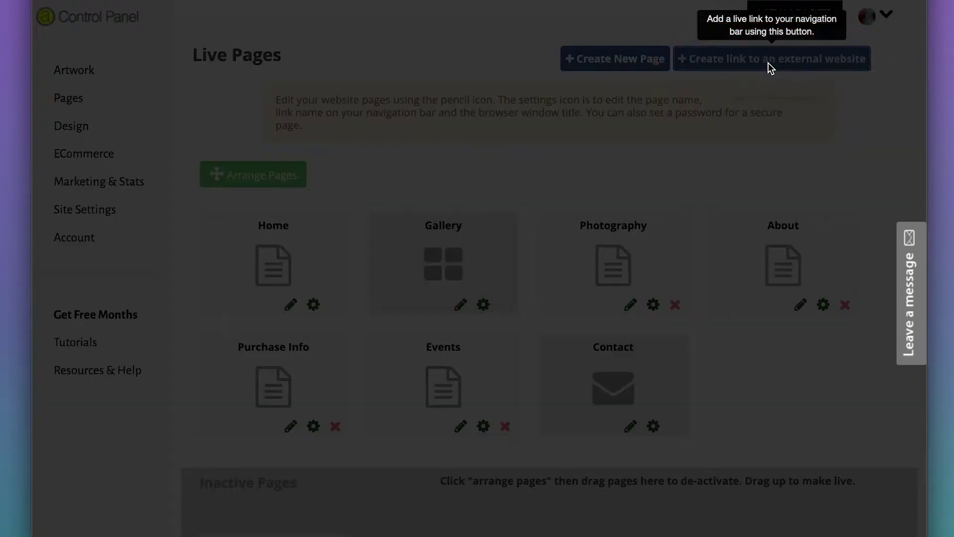
{"action": "type", "text": "SG Web"}
{"action": "key", "text": "Tab"}
{"action": "type", "text": "ww"}
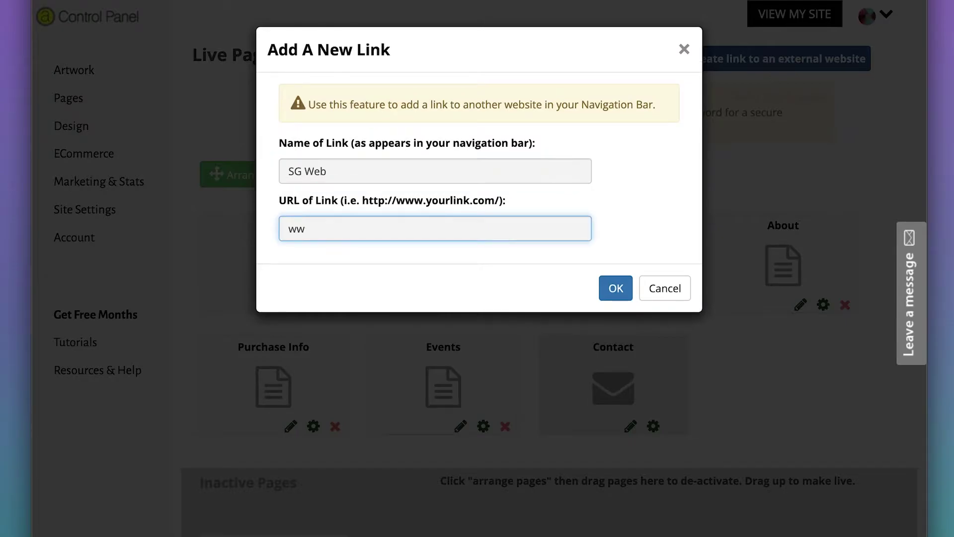
{"action": "left_click", "coordinate": [627, 283]}
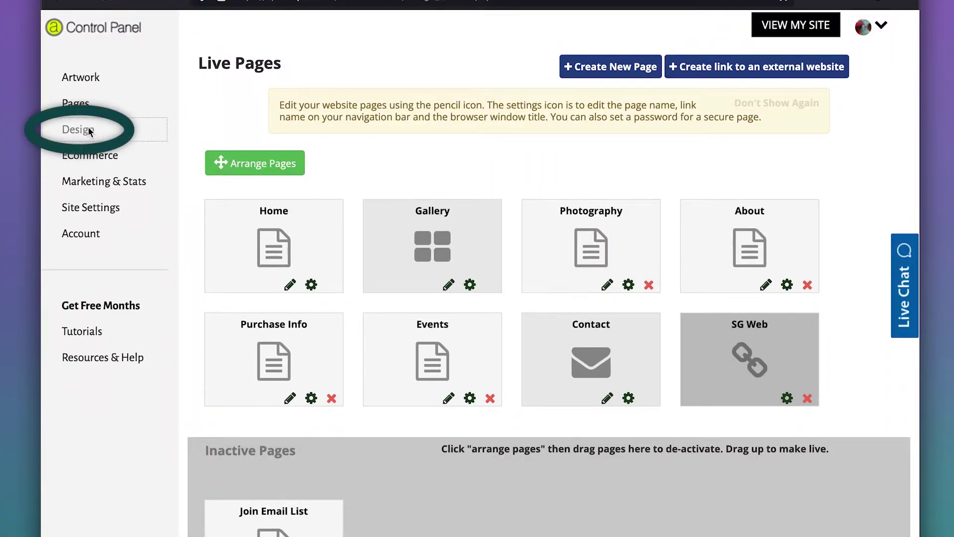
Customise the Costanza theme and review its colour and font settings
{"action": "left_click", "coordinate": [89, 132]}
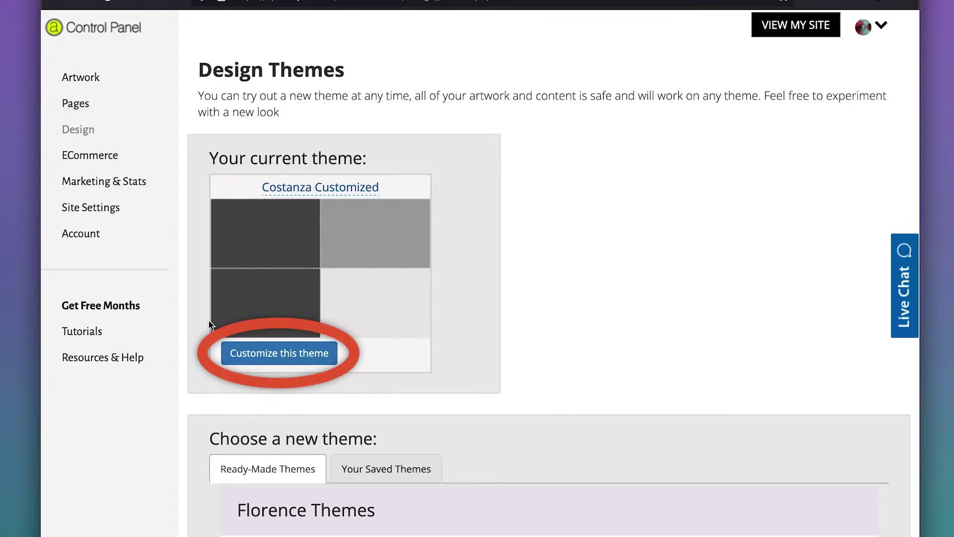
{"action": "left_click", "coordinate": [261, 361]}
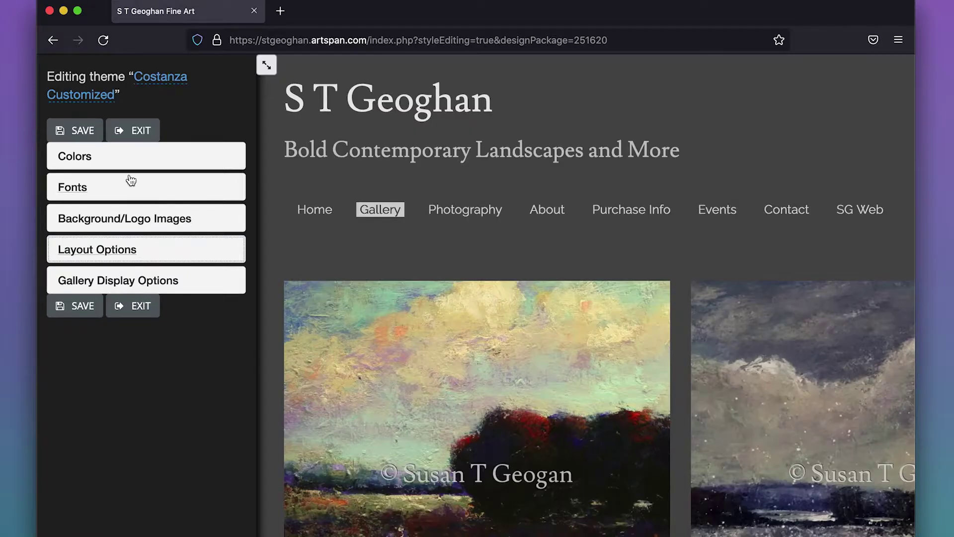
{"action": "left_click", "coordinate": [130, 162]}
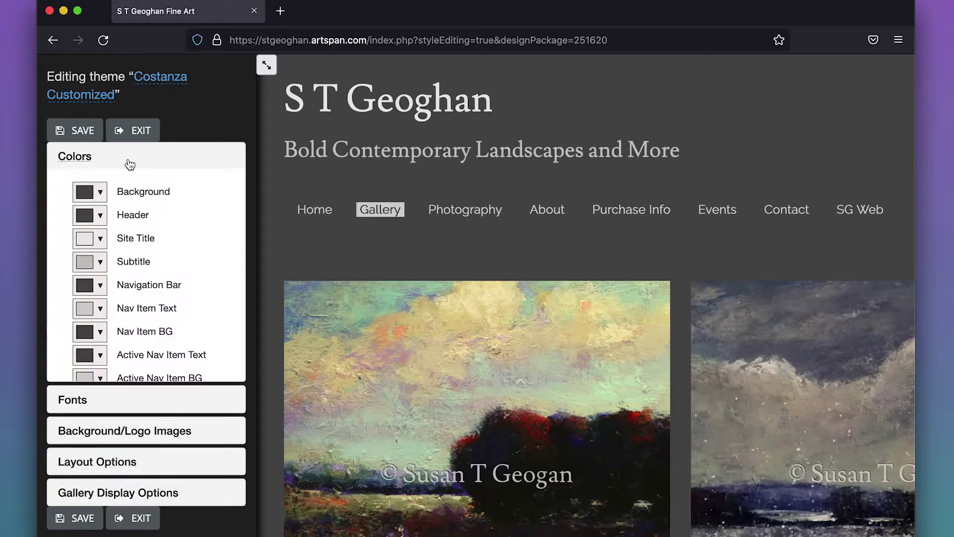
{"action": "left_click", "coordinate": [130, 163]}
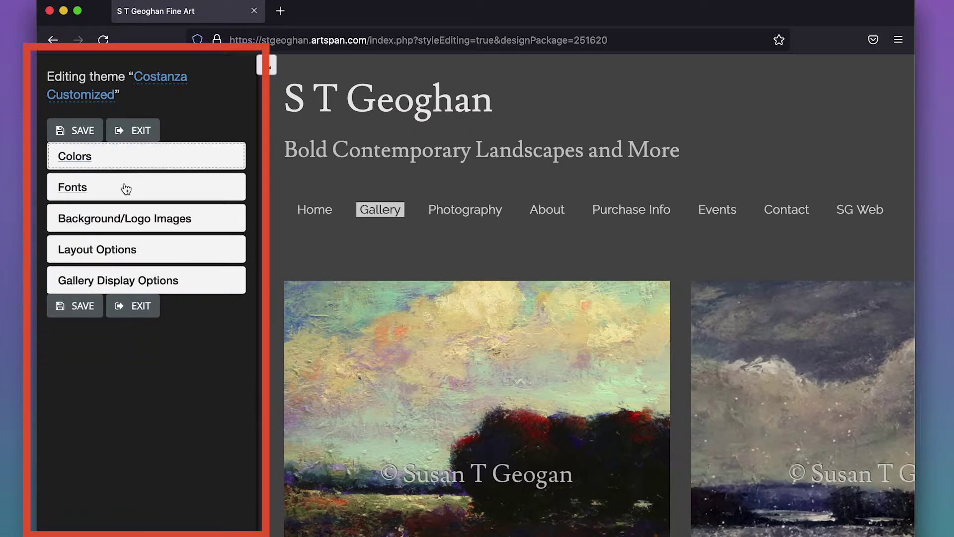
{"action": "left_click", "coordinate": [126, 189]}
{"action": "left_click", "coordinate": [127, 188]}
Review the image, layout and gallery display sections, then save the theme
{"action": "left_click", "coordinate": [216, 228]}
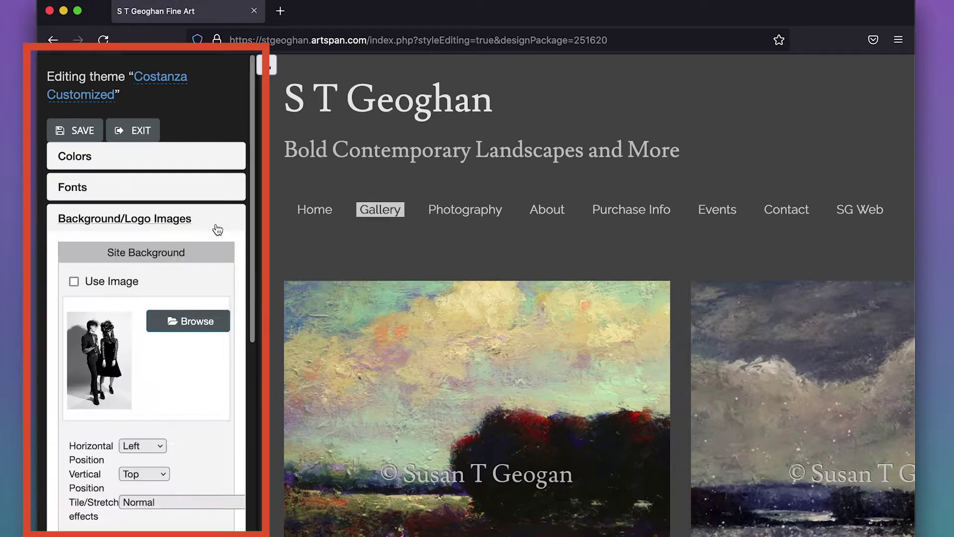
{"action": "left_click", "coordinate": [217, 227]}
{"action": "left_click", "coordinate": [209, 247]}
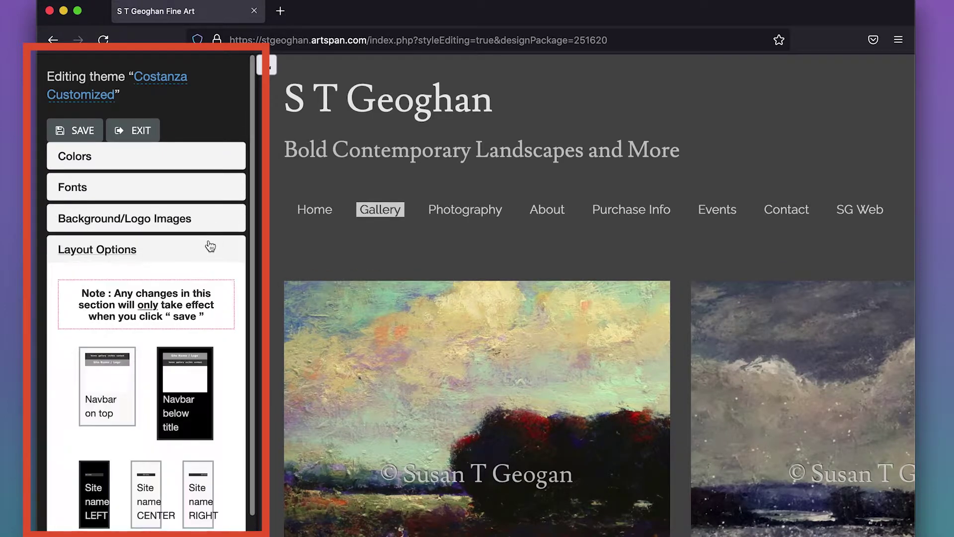
{"action": "left_click", "coordinate": [210, 246]}
{"action": "left_click", "coordinate": [203, 281]}
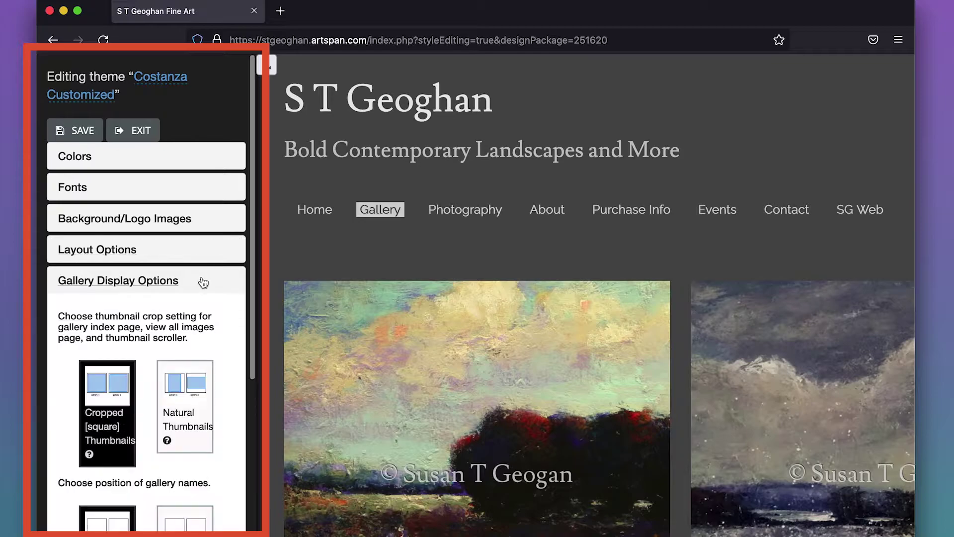
{"action": "left_click", "coordinate": [203, 281]}
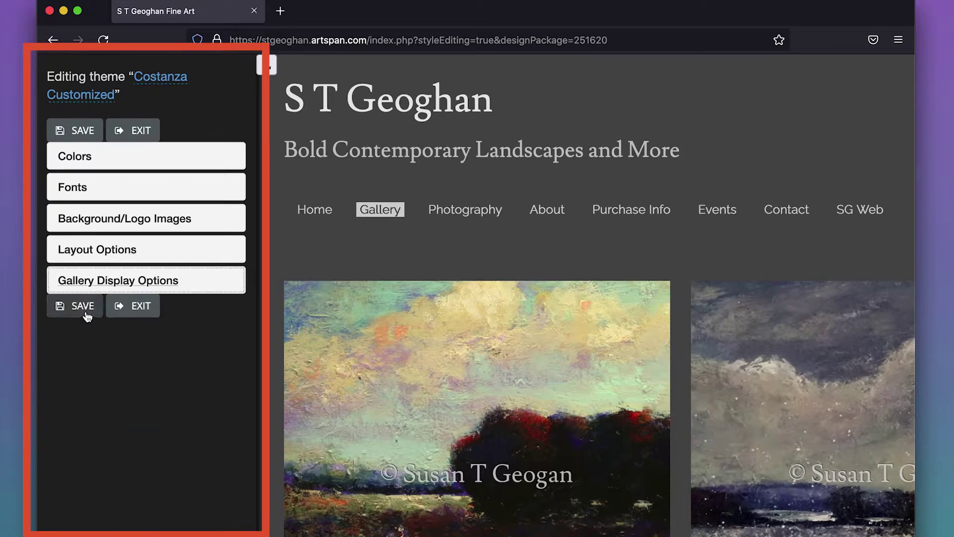
{"action": "left_click", "coordinate": [84, 313]}
{"action": "scroll", "coordinate": [707, 281], "scroll_direction": "down", "scroll_amount": 1}
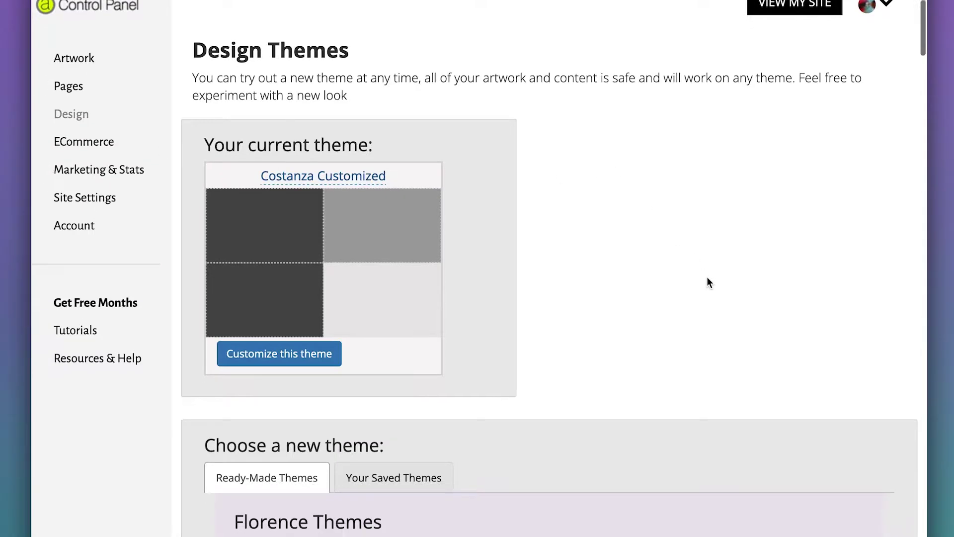
{"action": "scroll", "coordinate": [706, 281], "scroll_direction": "down", "scroll_amount": 2}
{"action": "scroll", "coordinate": [706, 280], "scroll_direction": "down", "scroll_amount": 3}
{"action": "scroll", "coordinate": [706, 281], "scroll_direction": "down", "scroll_amount": 3}
{"action": "scroll", "coordinate": [817, 333], "scroll_direction": "down", "scroll_amount": 1}
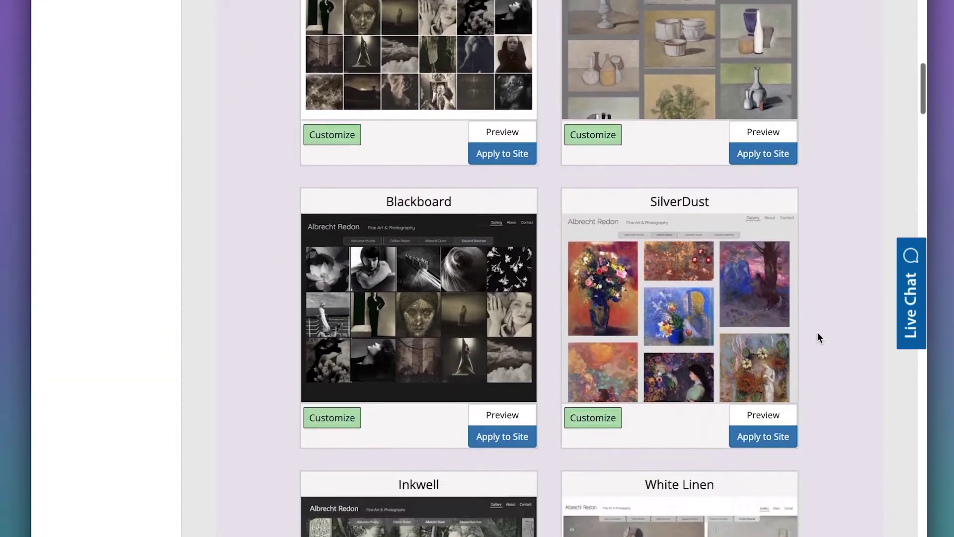
{"action": "scroll", "coordinate": [817, 333], "scroll_direction": "down", "scroll_amount": 2}
{"action": "scroll", "coordinate": [817, 334], "scroll_direction": "down", "scroll_amount": 3}
{"action": "scroll", "coordinate": [817, 333], "scroll_direction": "down", "scroll_amount": 3}
{"action": "scroll", "coordinate": [818, 332], "scroll_direction": "down", "scroll_amount": 5}
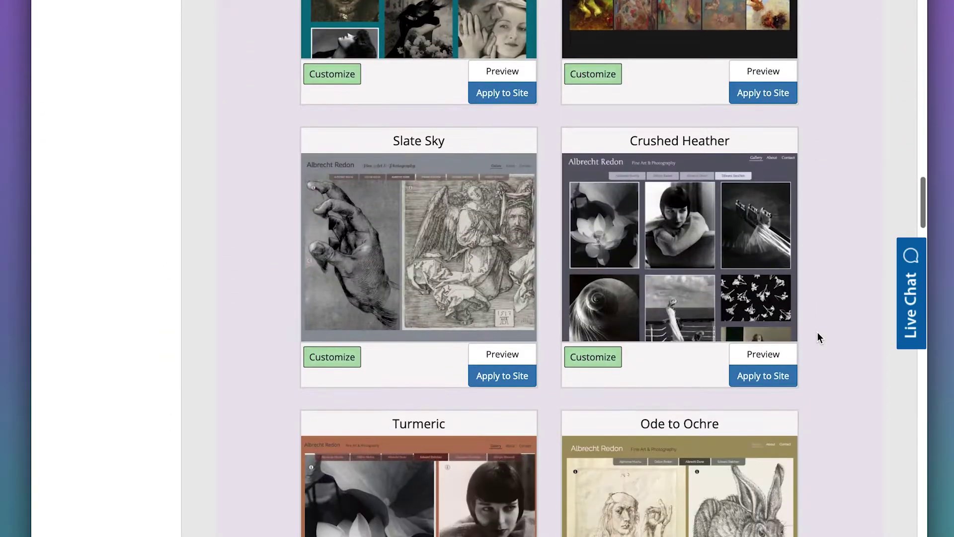
{"action": "scroll", "coordinate": [818, 332], "scroll_direction": "down", "scroll_amount": 5}
{"action": "scroll", "coordinate": [818, 333], "scroll_direction": "down", "scroll_amount": 3}
{"action": "scroll", "coordinate": [818, 332], "scroll_direction": "down", "scroll_amount": 10}
{"action": "scroll", "coordinate": [818, 333], "scroll_direction": "down", "scroll_amount": 2}
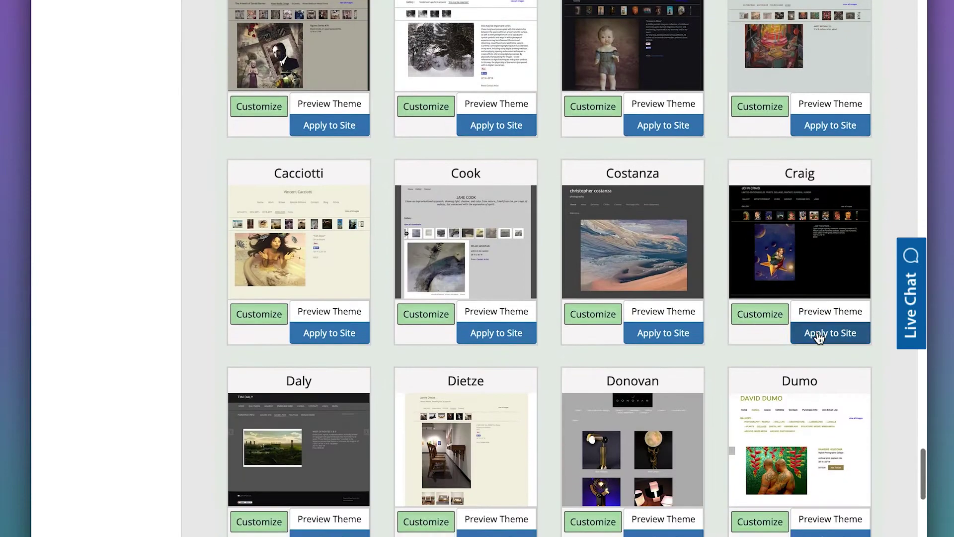
{"action": "scroll", "coordinate": [817, 332], "scroll_direction": "down", "scroll_amount": 3}
{"action": "scroll", "coordinate": [818, 333], "scroll_direction": "down", "scroll_amount": 4}
{"action": "scroll", "coordinate": [818, 333], "scroll_direction": "down", "scroll_amount": 3}
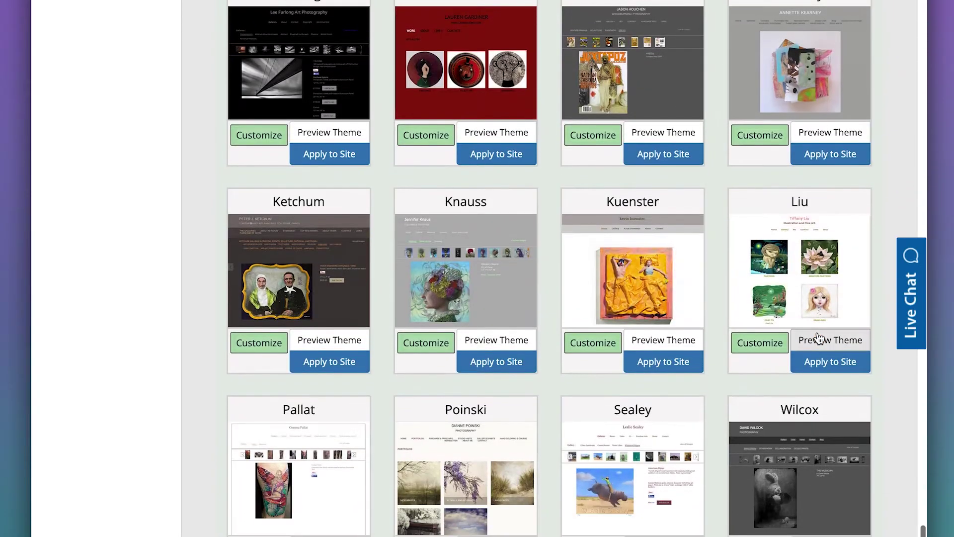
{"action": "scroll", "coordinate": [817, 337], "scroll_direction": "down", "scroll_amount": 3}
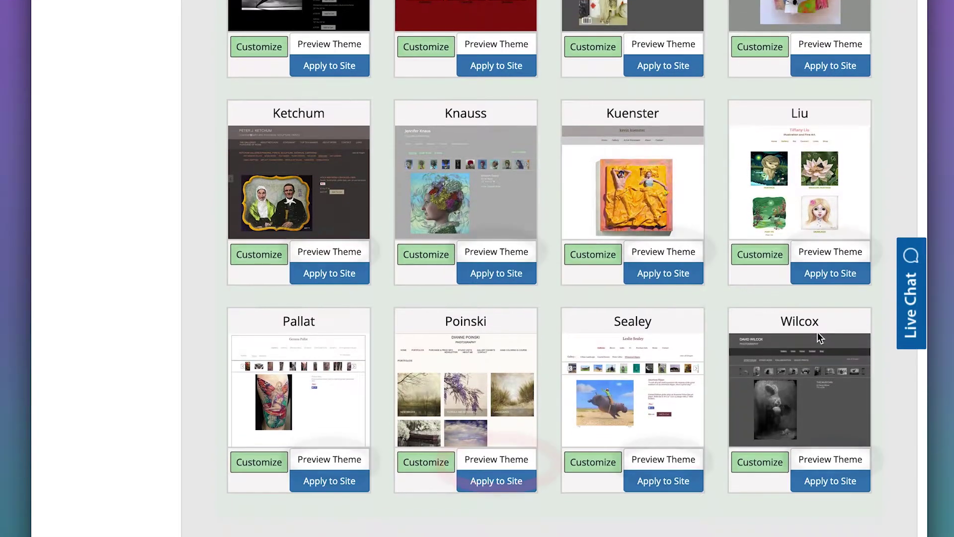
{"action": "left_click", "coordinate": [482, 463]}
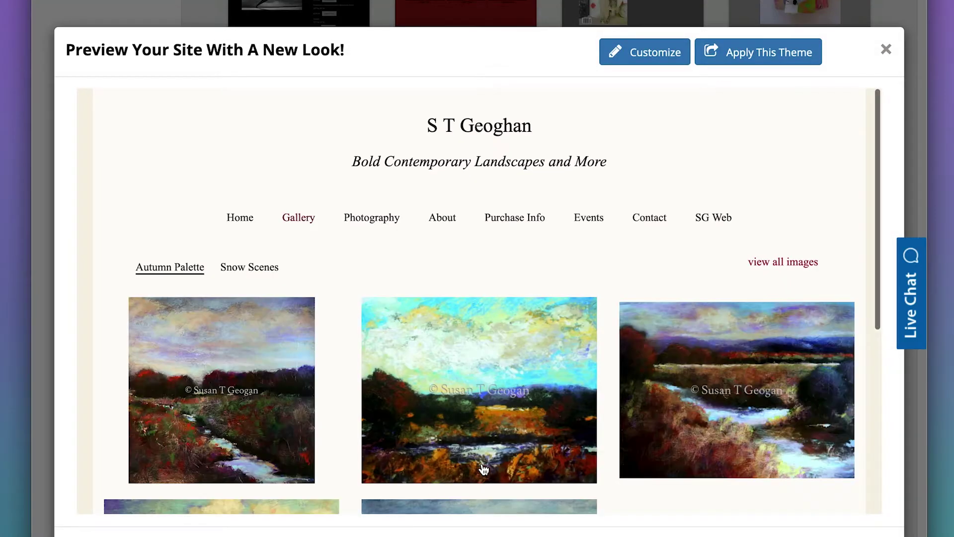
{"action": "scroll", "coordinate": [827, 247], "scroll_direction": "down", "scroll_amount": 3}
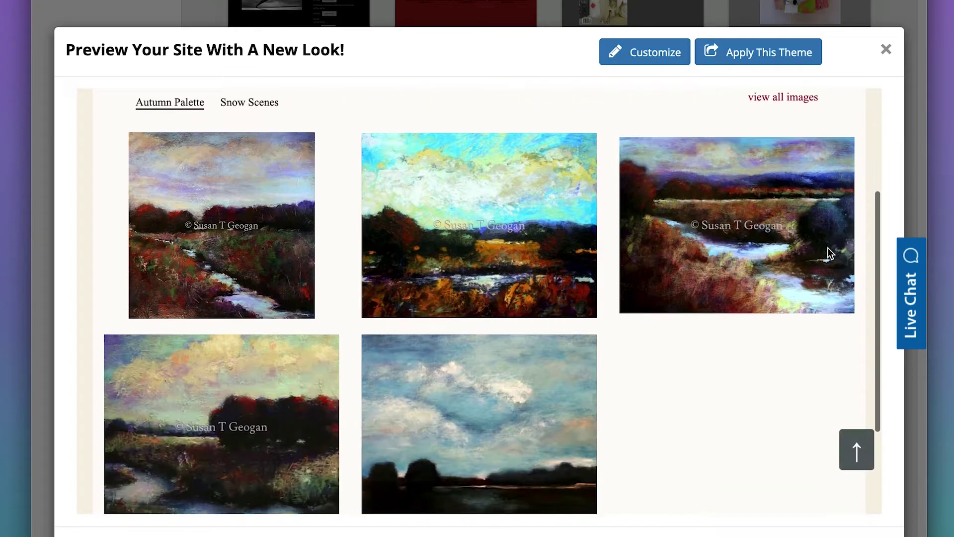
{"action": "scroll", "coordinate": [827, 253], "scroll_direction": "up", "scroll_amount": 2}
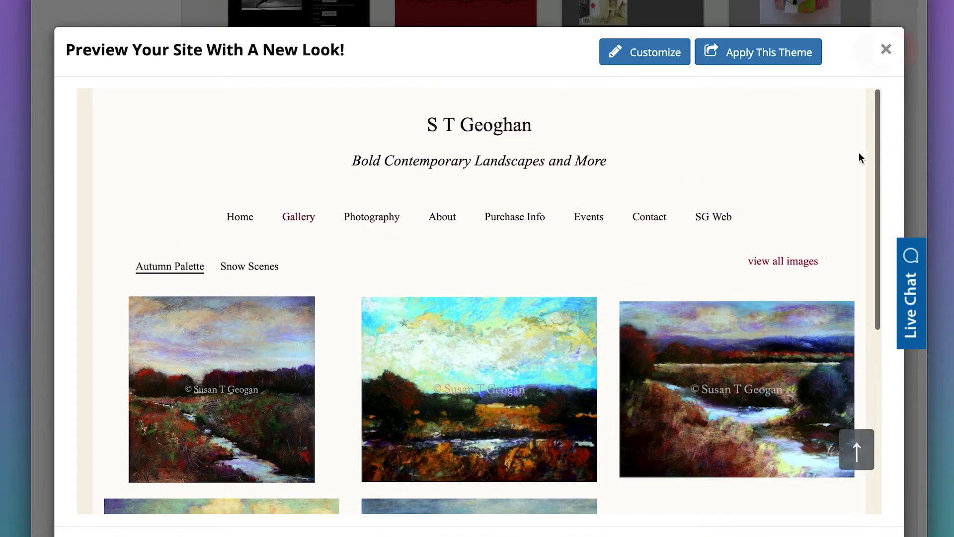
{"action": "left_click", "coordinate": [887, 49]}
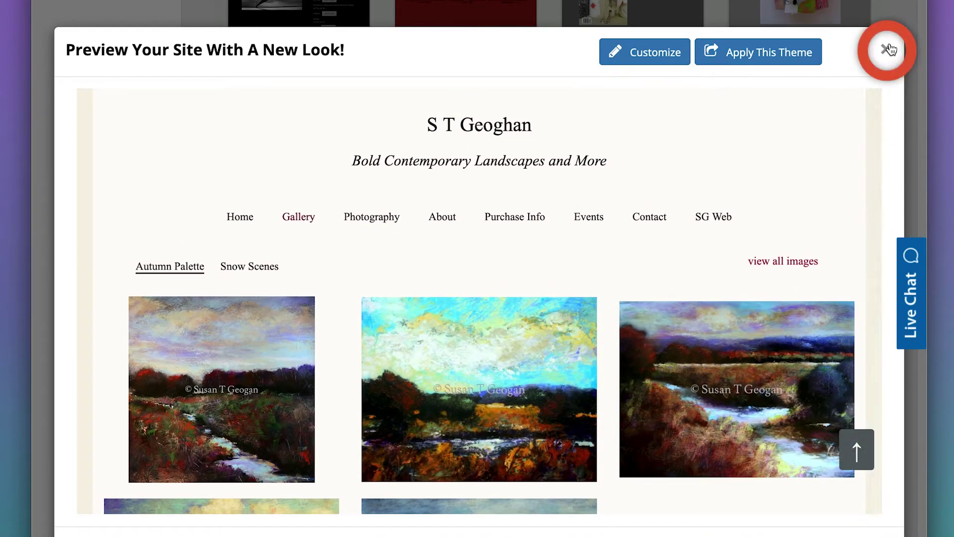
{"action": "scroll", "coordinate": [404, 297], "scroll_direction": "up", "scroll_amount": 2}
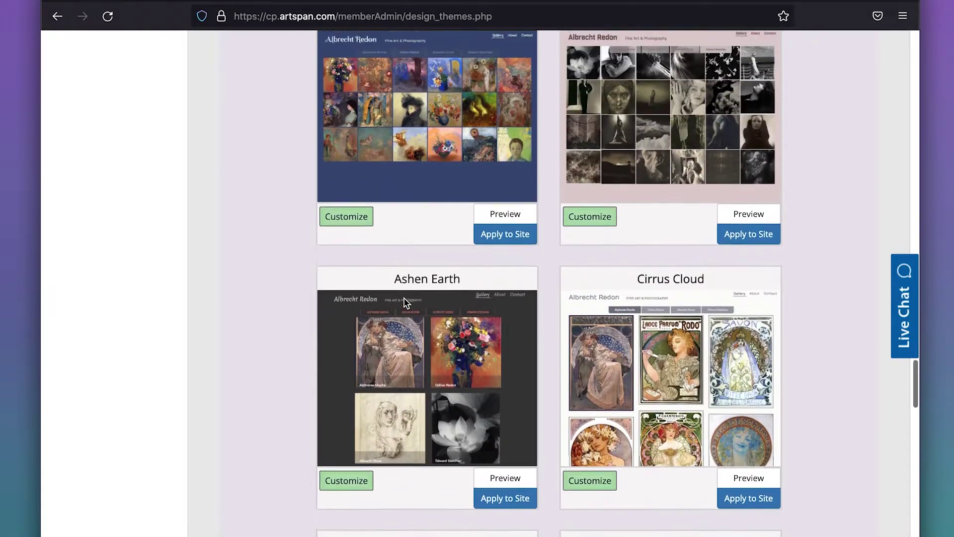
{"action": "scroll", "coordinate": [403, 298], "scroll_direction": "up", "scroll_amount": 3}
{"action": "scroll", "coordinate": [403, 297], "scroll_direction": "up", "scroll_amount": 4}
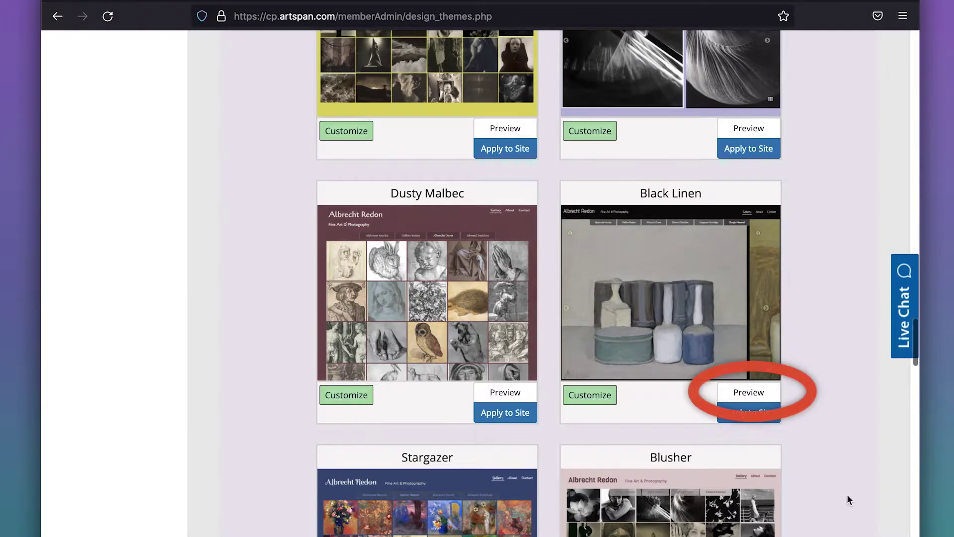
Preview and apply the Black Linen theme, then show the saved custom themes
{"action": "left_click", "coordinate": [749, 393]}
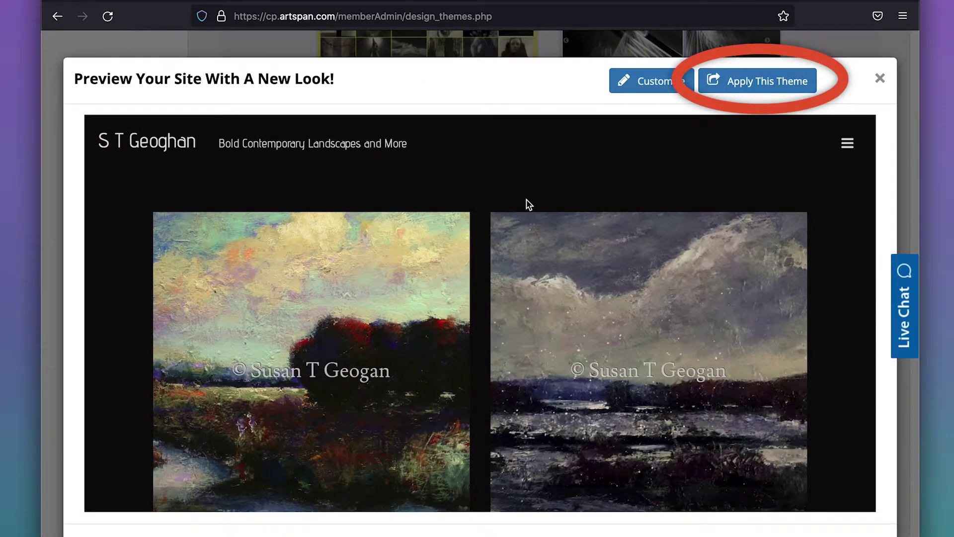
{"action": "left_click", "coordinate": [733, 83]}
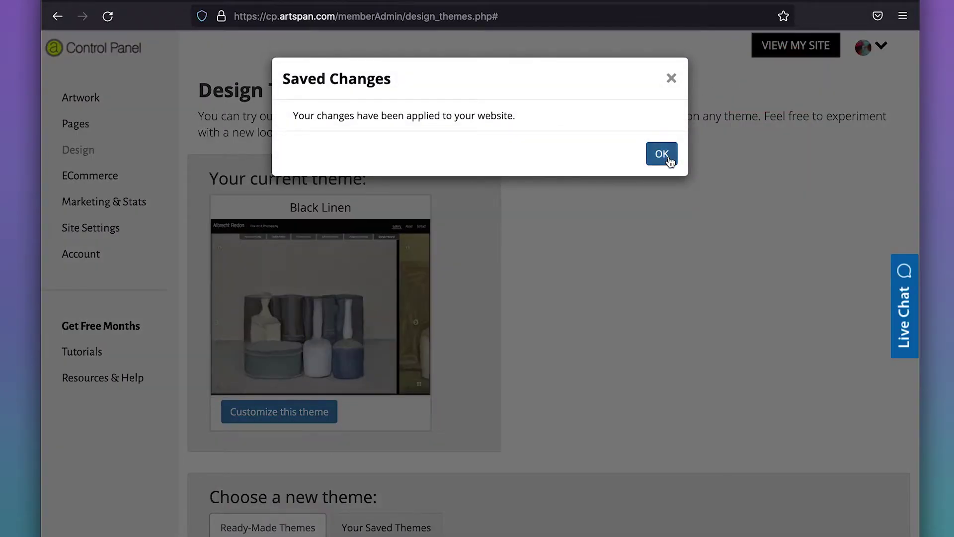
{"action": "left_click", "coordinate": [669, 156]}
{"action": "scroll", "coordinate": [663, 203], "scroll_direction": "down", "scroll_amount": 3}
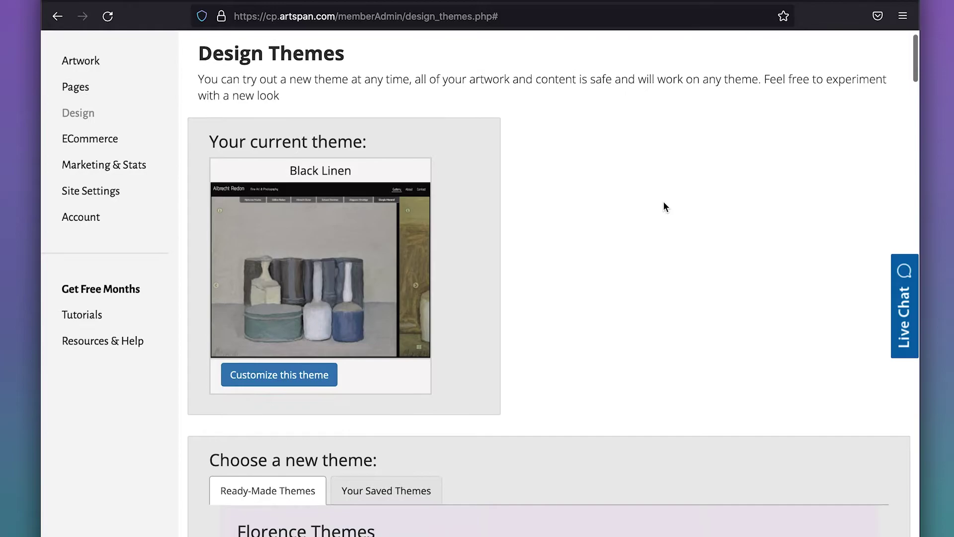
{"action": "scroll", "coordinate": [664, 201], "scroll_direction": "down", "scroll_amount": 2}
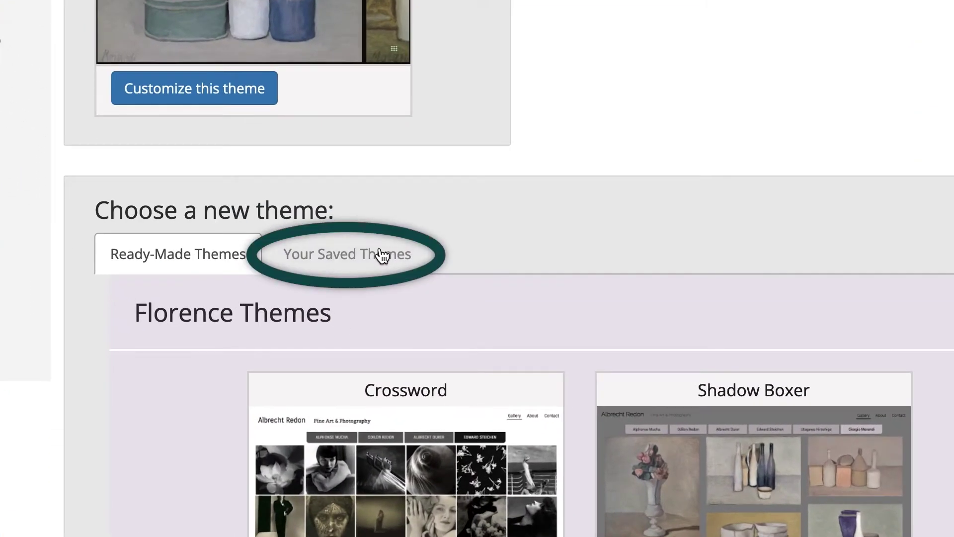
{"action": "left_click", "coordinate": [408, 312]}
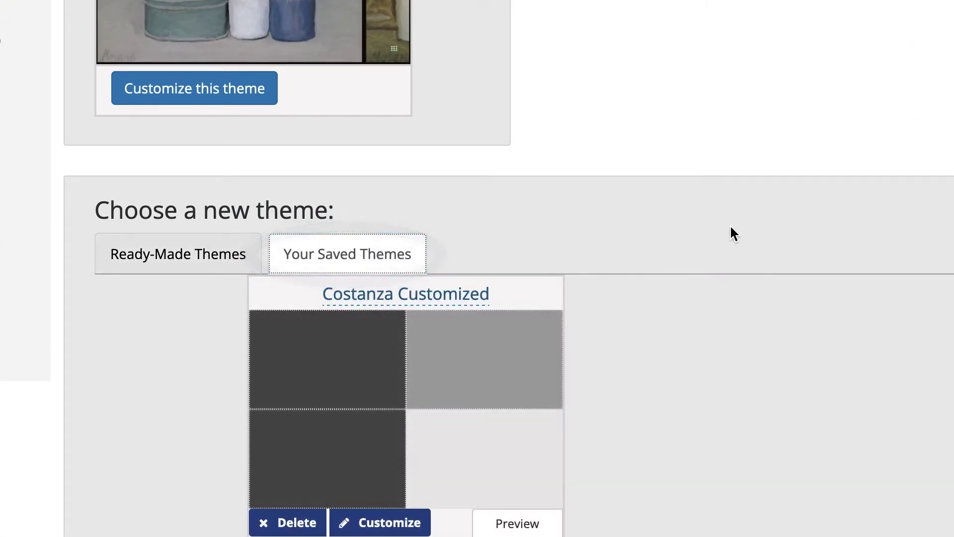
{"action": "scroll", "coordinate": [731, 232], "scroll_direction": "down", "scroll_amount": 2}
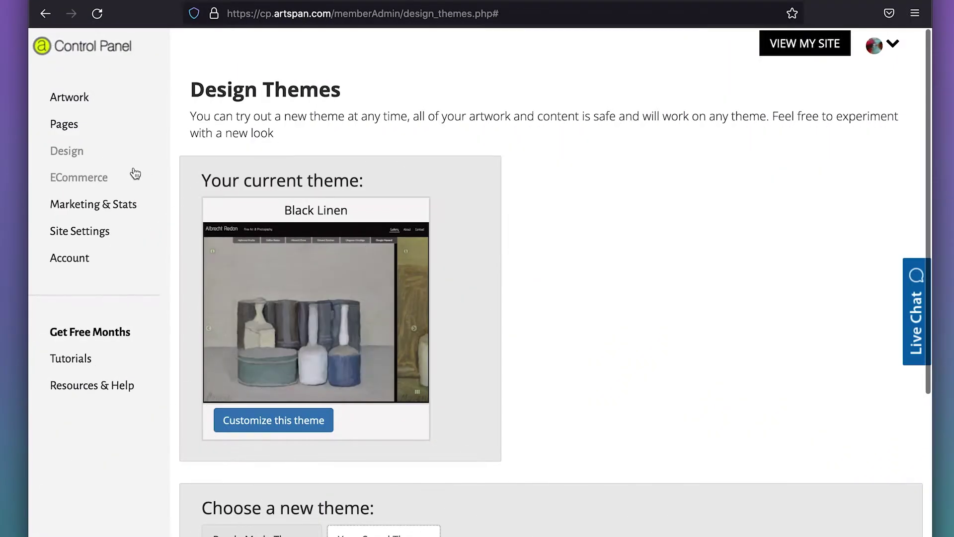
In ECommerce shipping options, set Region 1's first choice to Free Shipping with a description
{"action": "left_click", "coordinate": [95, 176]}
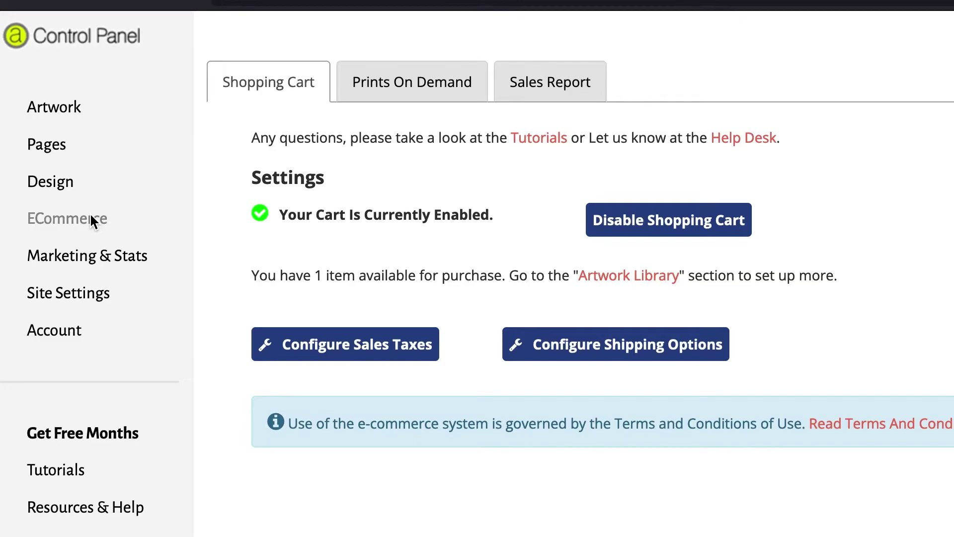
{"action": "left_click", "coordinate": [633, 350]}
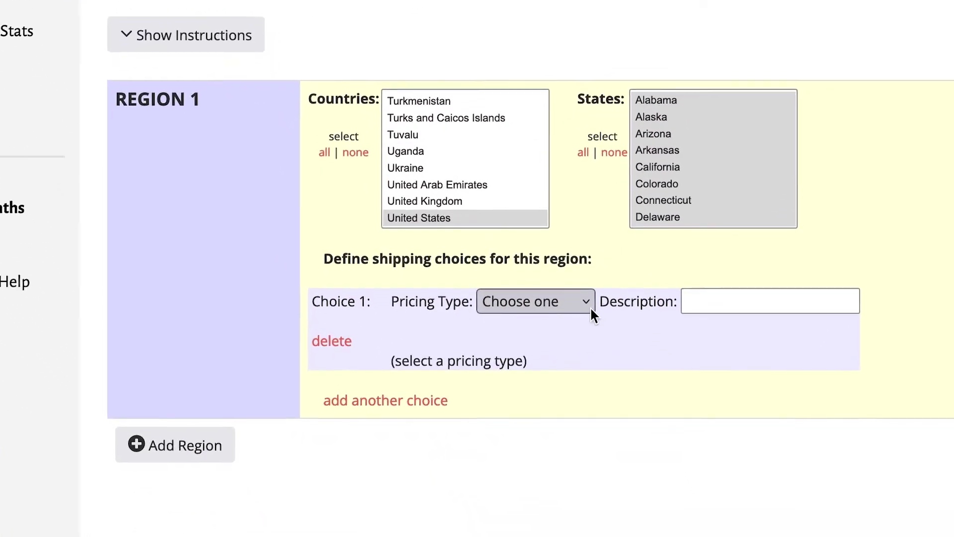
{"action": "left_click", "coordinate": [585, 302]}
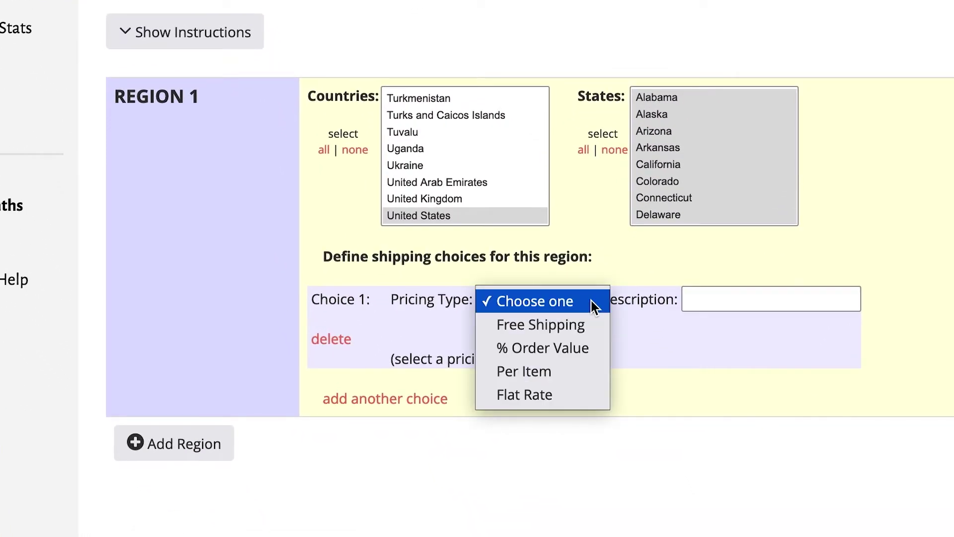
{"action": "left_click", "coordinate": [563, 331]}
{"action": "left_click", "coordinate": [731, 299]}
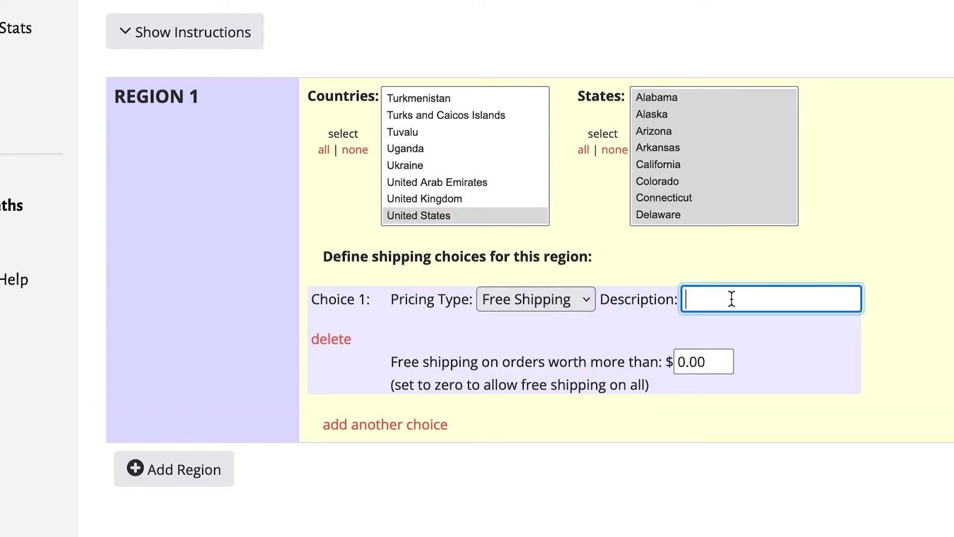
{"action": "type", "text": "Free"}
{"action": "type", "text": " Shippi"}
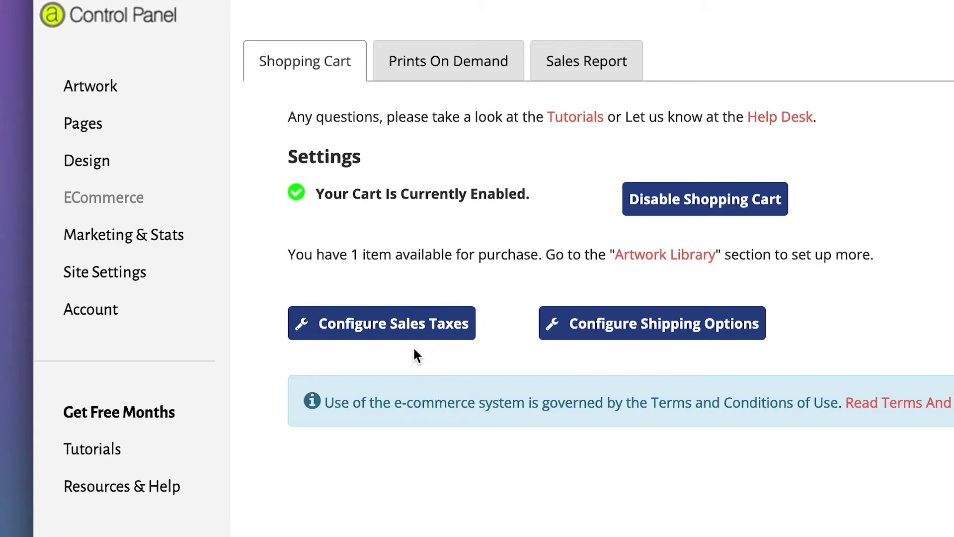
Browse the sales tax setup, Prints On Demand, and the sales orders and sales tax reports
{"action": "left_click", "coordinate": [411, 326]}
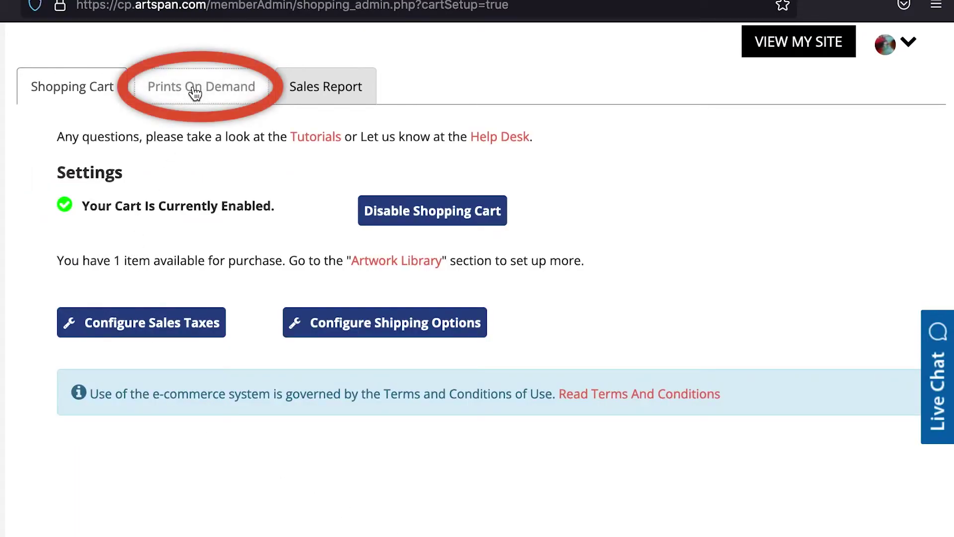
{"action": "left_click", "coordinate": [193, 89]}
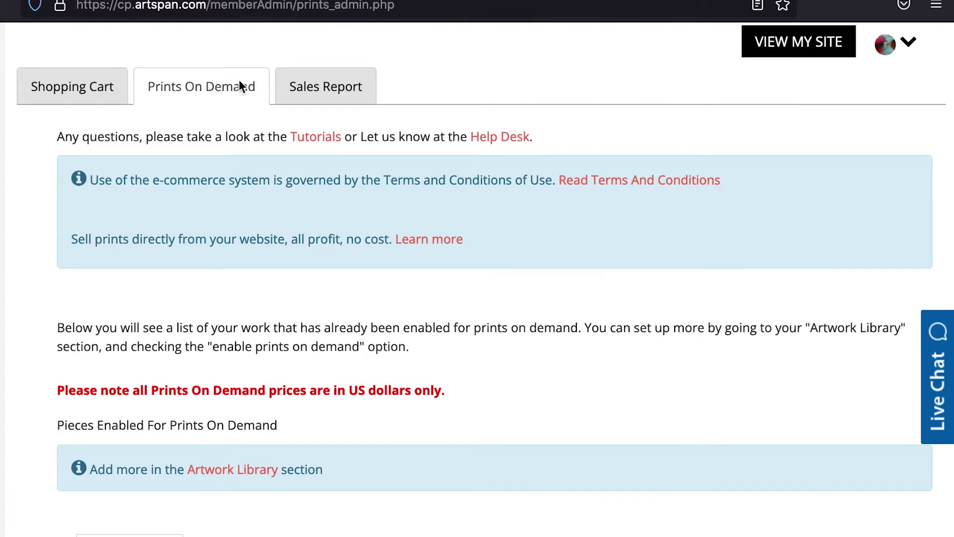
{"action": "left_click", "coordinate": [316, 90]}
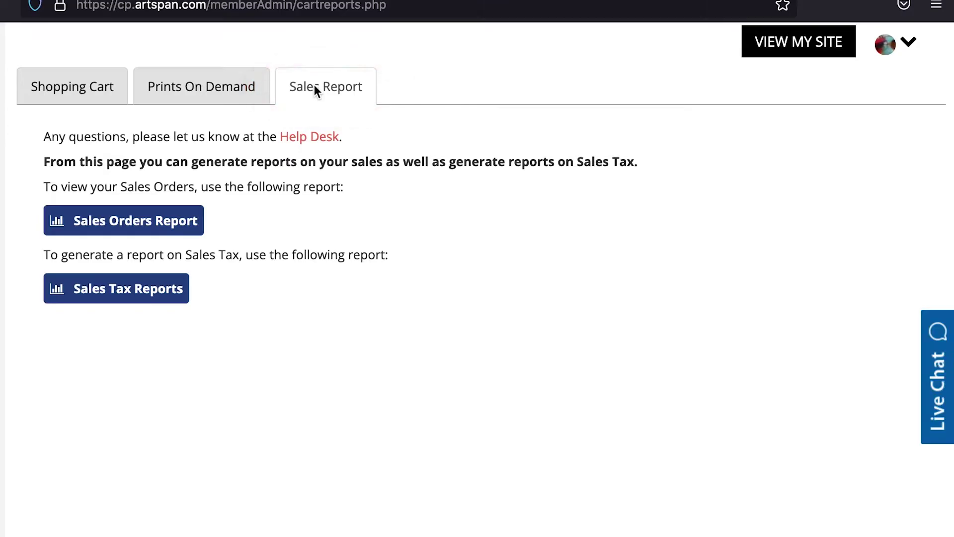
{"action": "left_click", "coordinate": [167, 228]}
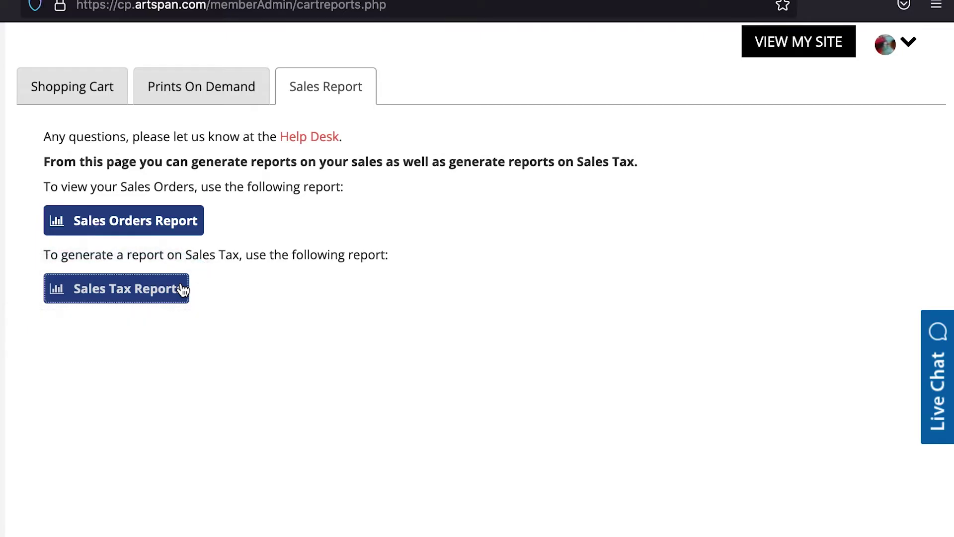
{"action": "left_click", "coordinate": [183, 289]}
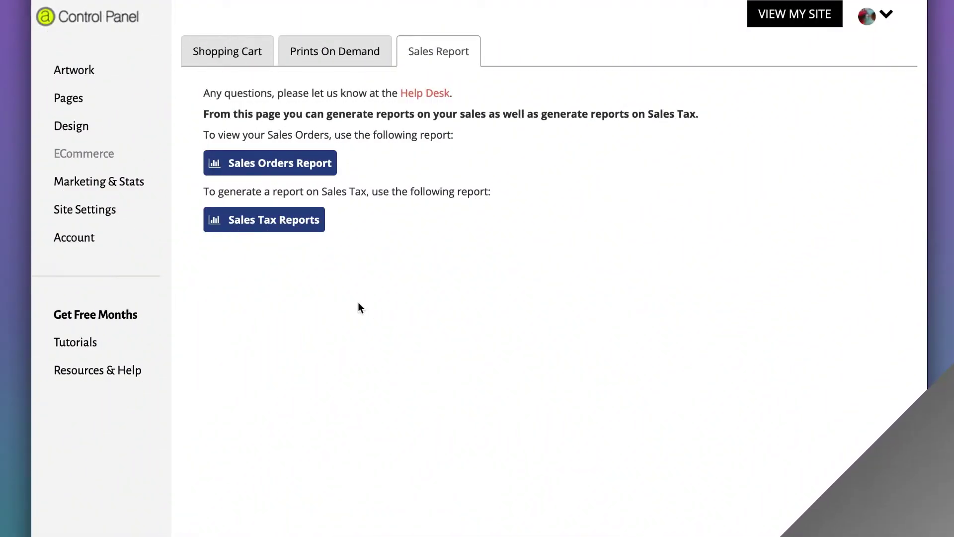
Switch page-sharing social icons ON and expand the Follow Me settings
{"action": "left_click", "coordinate": [84, 179]}
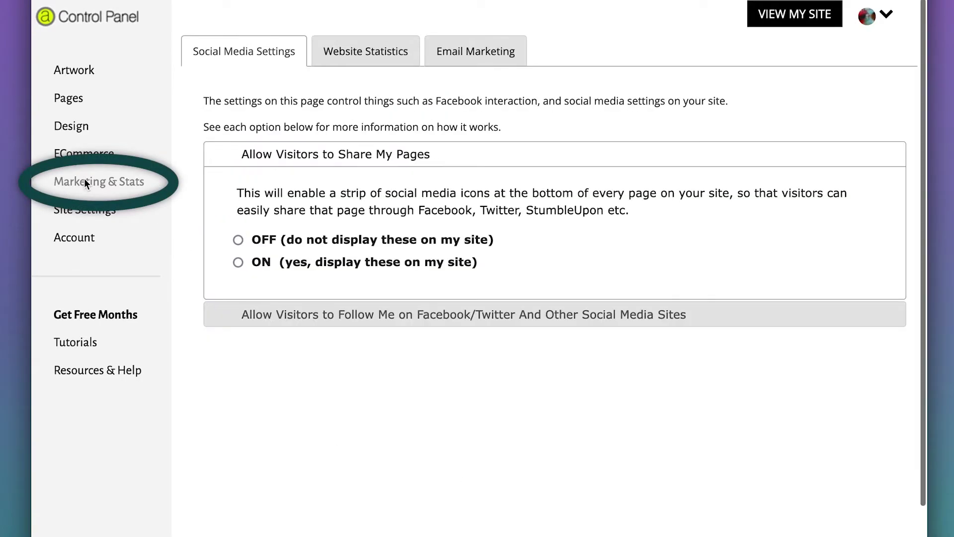
{"action": "left_click", "coordinate": [238, 262]}
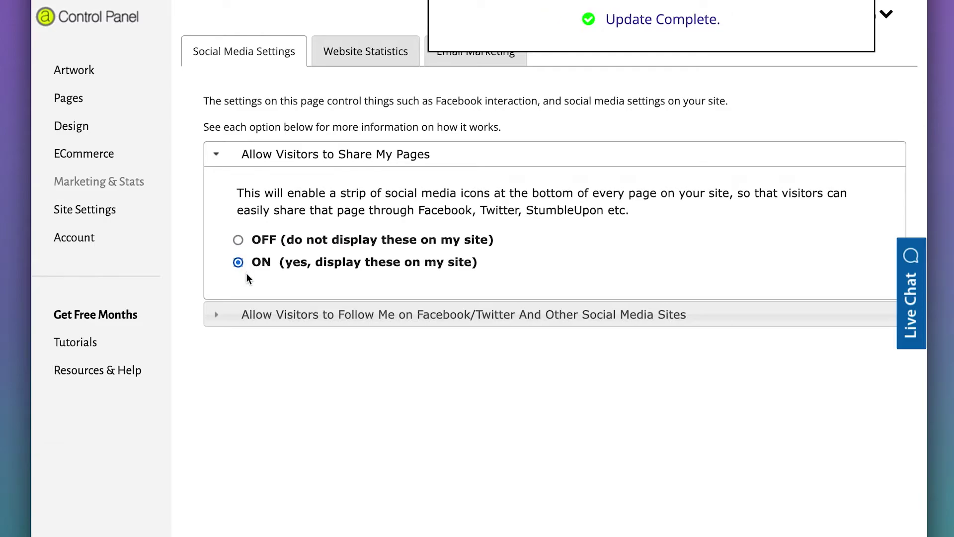
{"action": "left_click", "coordinate": [277, 315]}
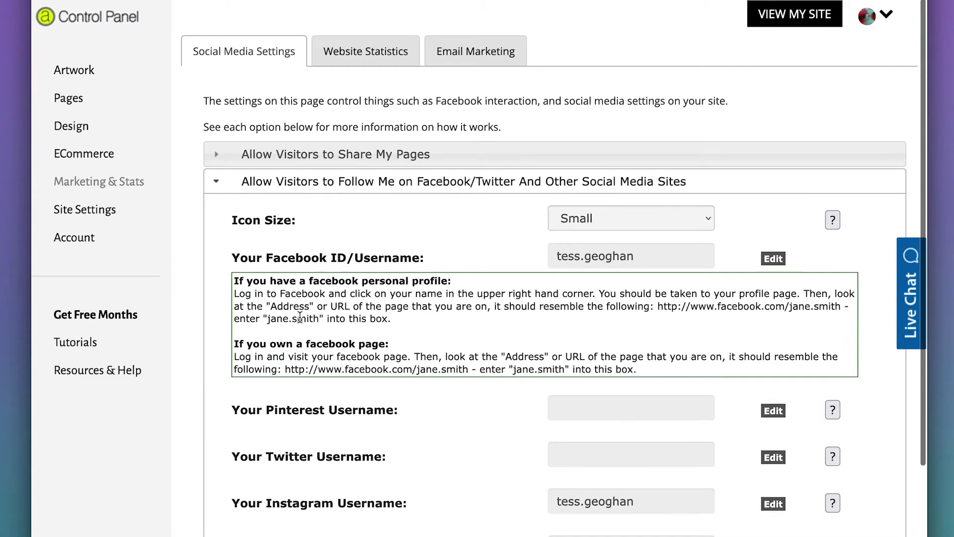
Enter and save a Pinterest username for the follow-me links
{"action": "left_click", "coordinate": [774, 410]}
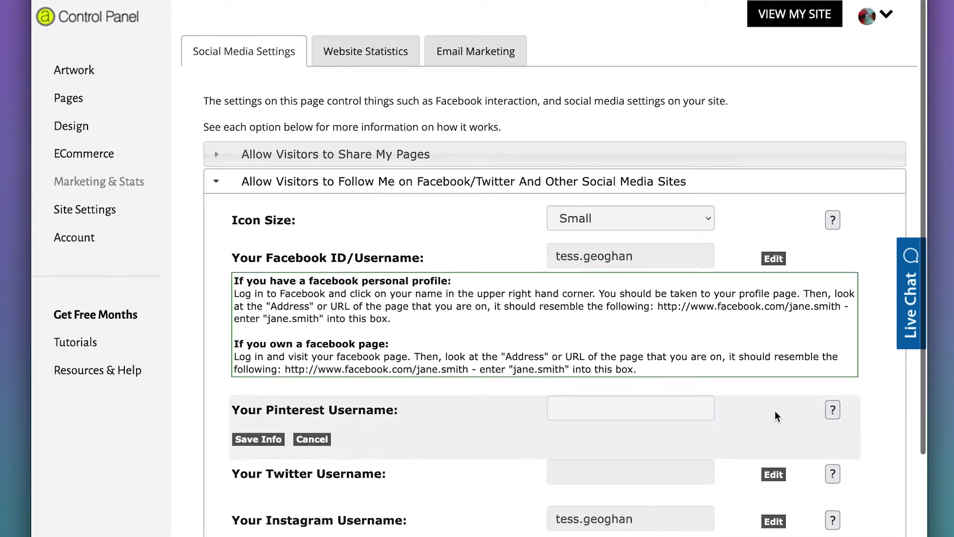
{"action": "left_click", "coordinate": [615, 405]}
{"action": "type", "text": "susan."}
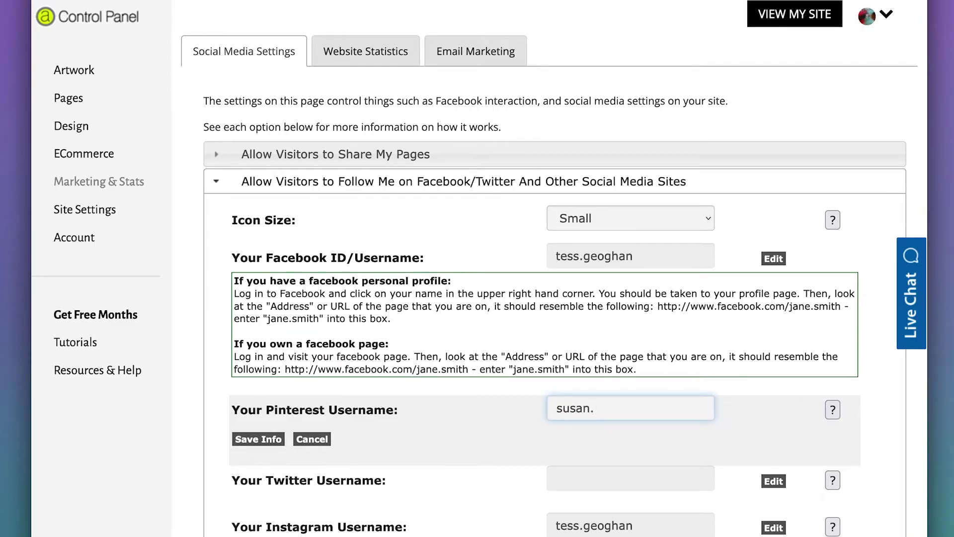
{"action": "type", "text": "geoghan"}
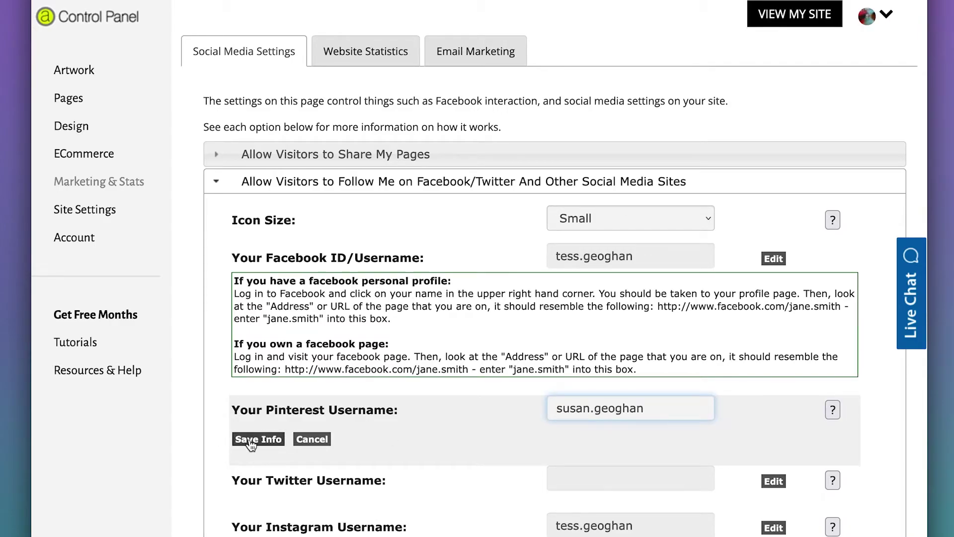
{"action": "left_click", "coordinate": [258, 438]}
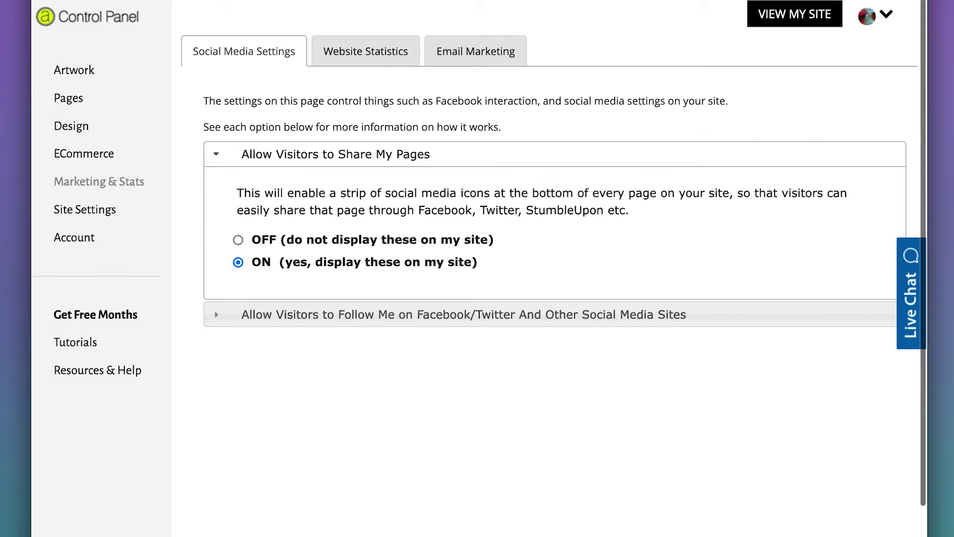
View the full website statistics report from the Website Statistics section
{"action": "left_click", "coordinate": [357, 38]}
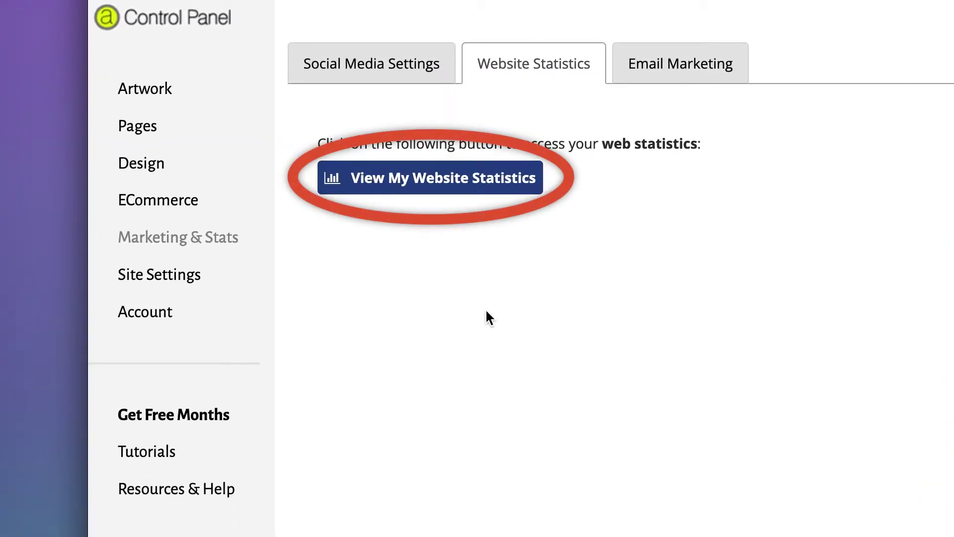
{"action": "left_click", "coordinate": [484, 184]}
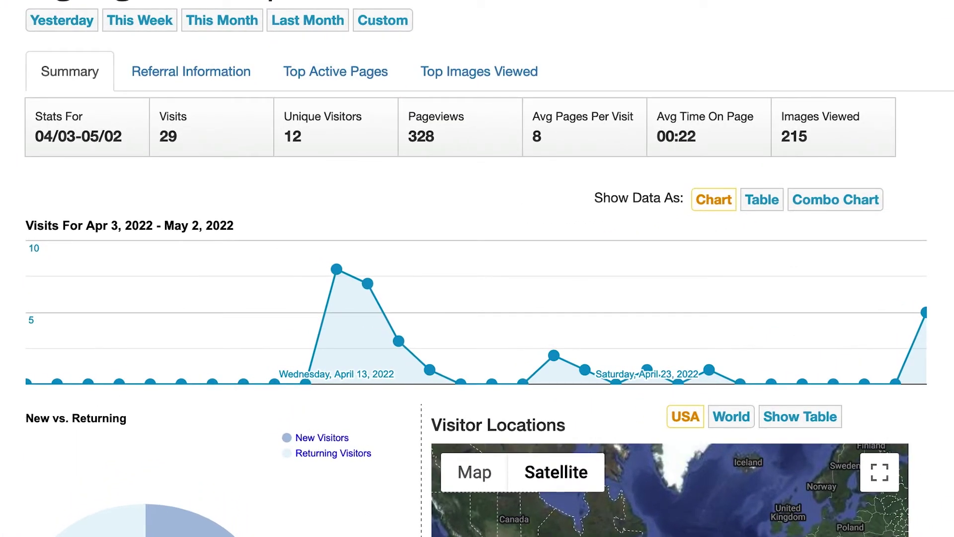
{"action": "scroll", "coordinate": [477, 298], "scroll_direction": "down", "scroll_amount": 3}
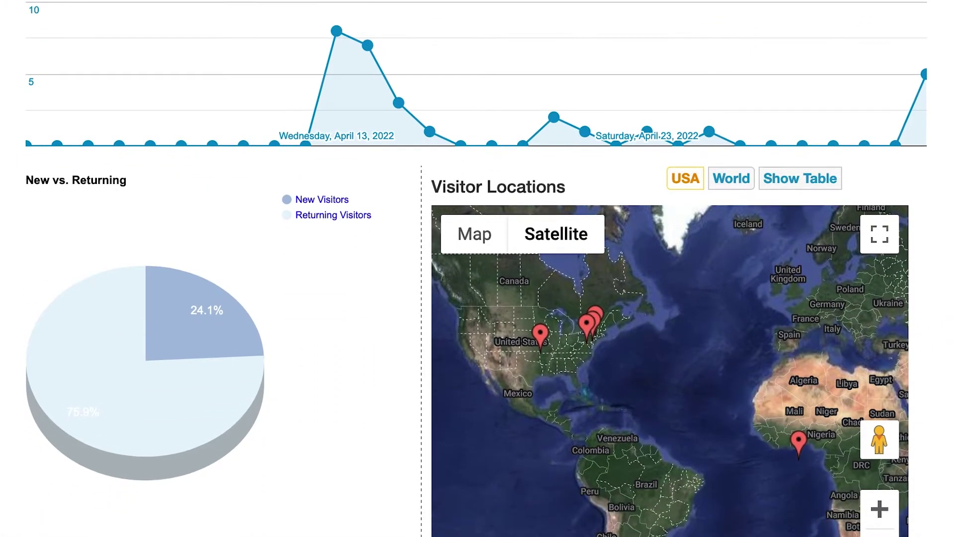
{"action": "scroll", "coordinate": [477, 299], "scroll_direction": "up", "scroll_amount": 3}
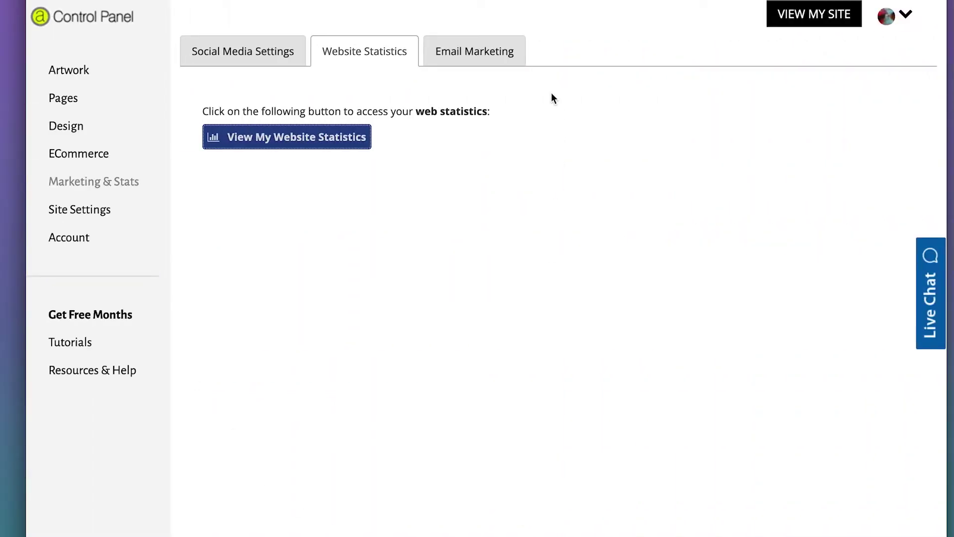
Draft a 'New Landscapes!' newsletter to All Contacts announcing the upcoming exhibition
{"action": "left_click", "coordinate": [496, 57]}
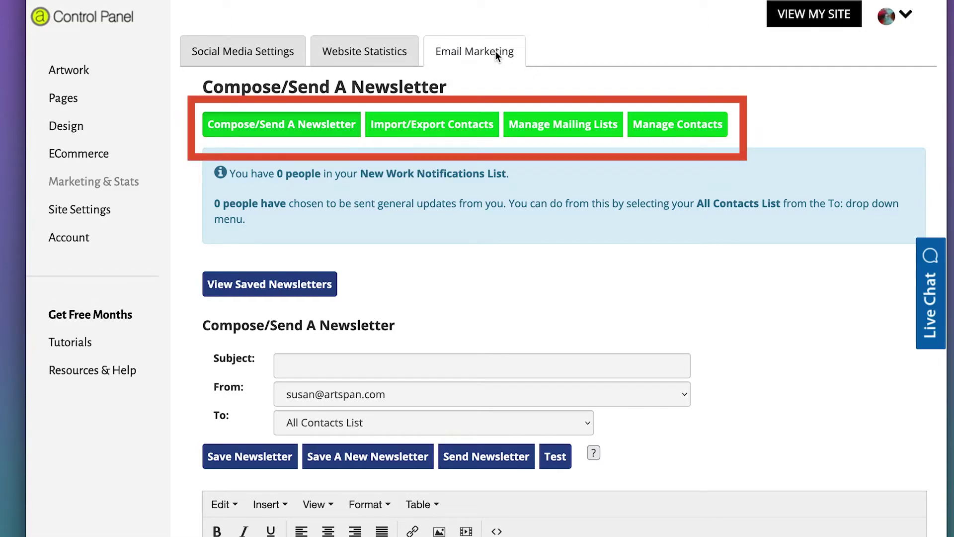
{"action": "left_click", "coordinate": [408, 366]}
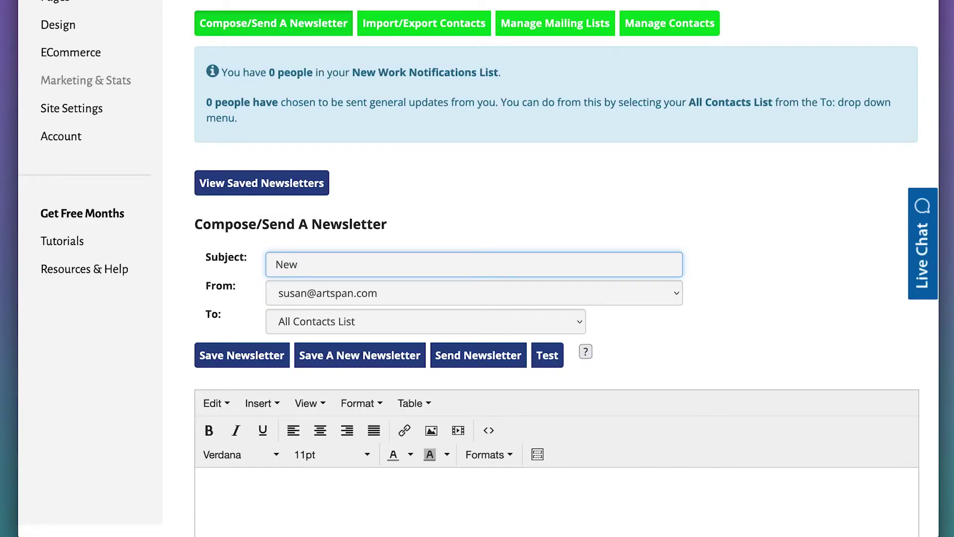
{"action": "type", "text": "Land"}
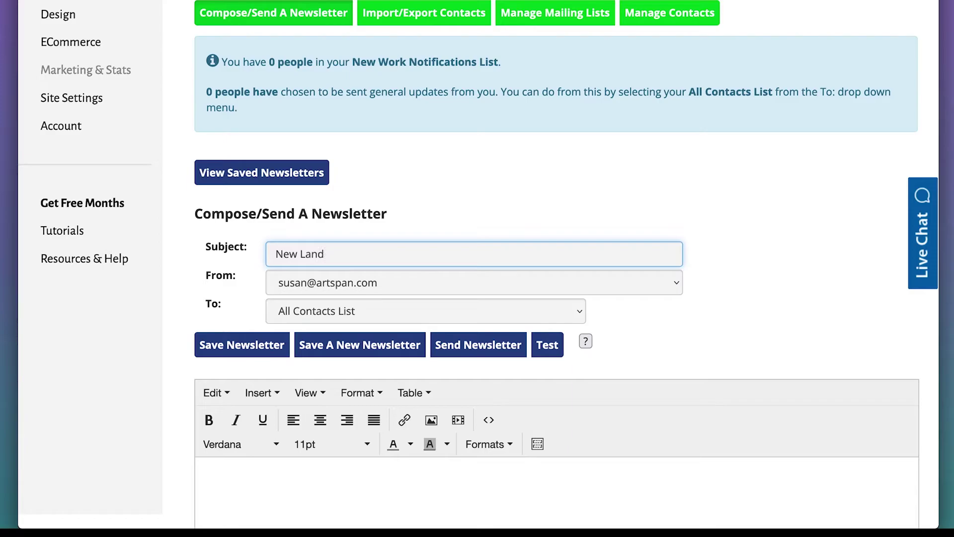
{"action": "type", "text": "scapes!"}
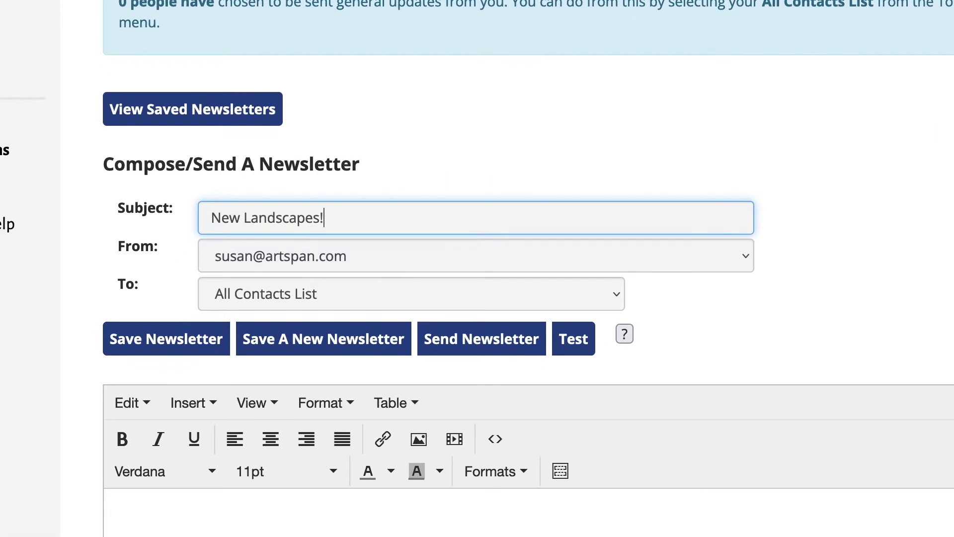
{"action": "left_click", "coordinate": [224, 492]}
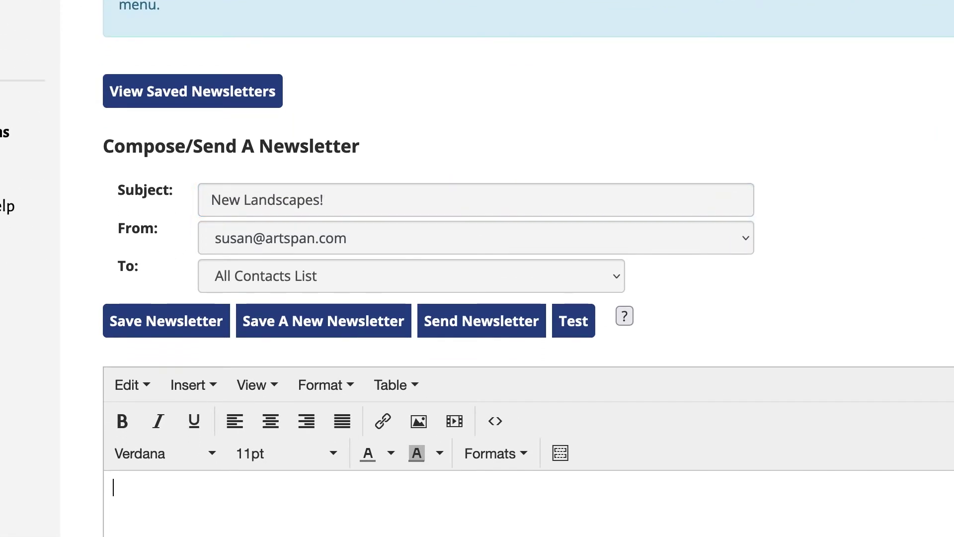
{"action": "type", "text": "Hi Everyone!"}
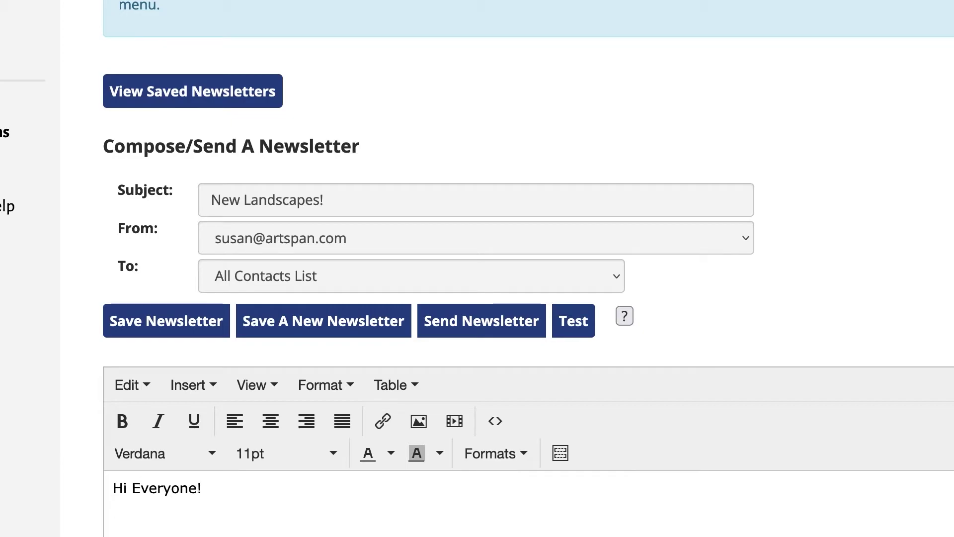
{"action": "key", "text": "Return"}
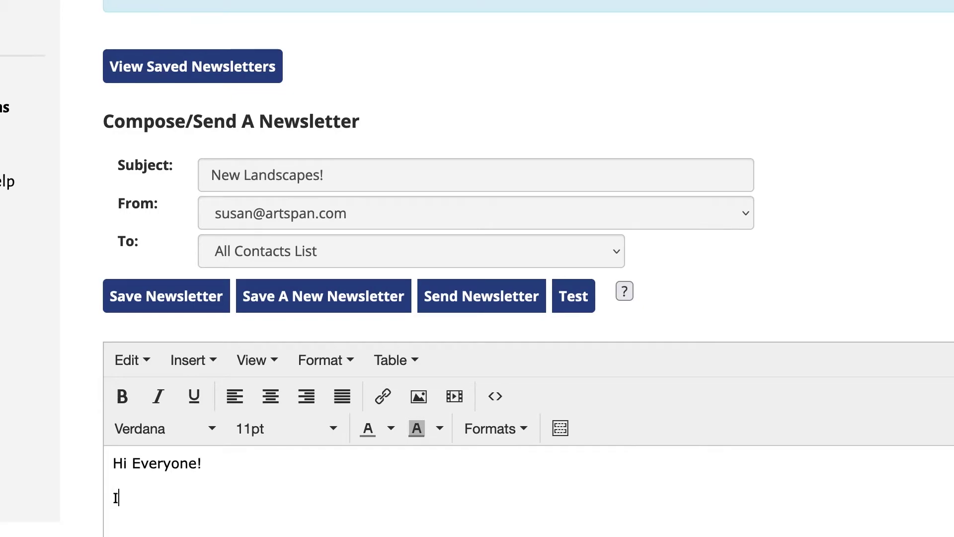
{"action": "type", "text": "I am excited to announce my ne"}
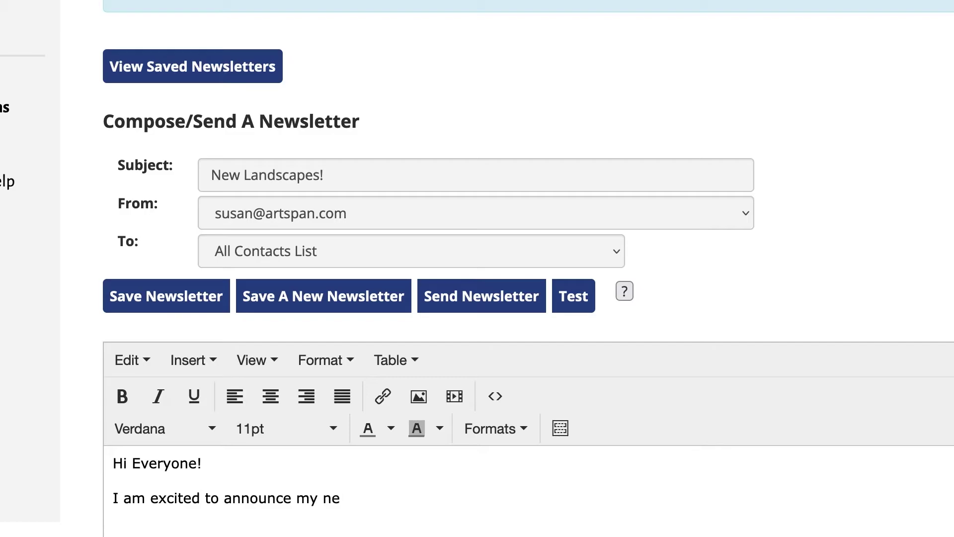
{"action": "key", "text": "BackSpace"}
{"action": "key", "text": "BackSpace"}
{"action": "type", "text": "upcoming exhibition of ne"}
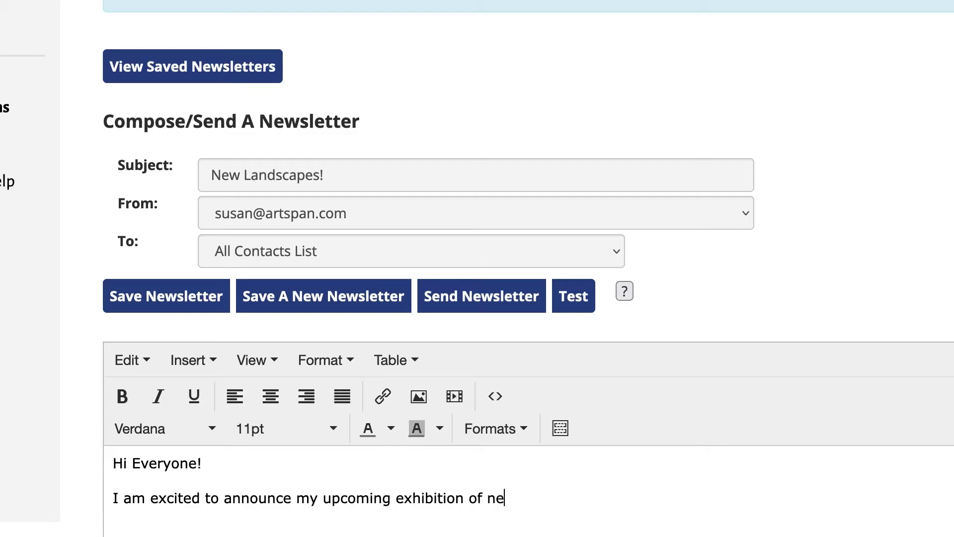
{"action": "type", "text": "w landscape"}
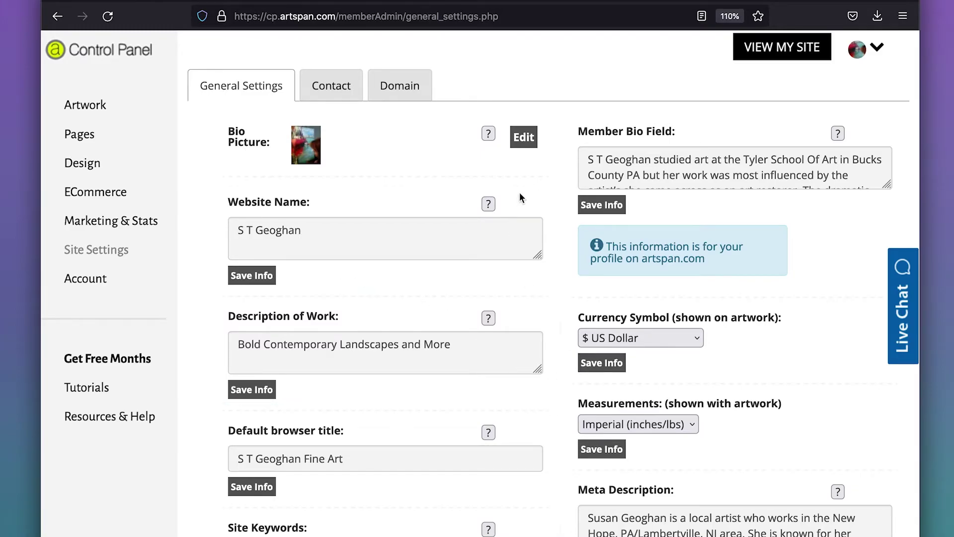
{"action": "left_click", "coordinate": [524, 137]}
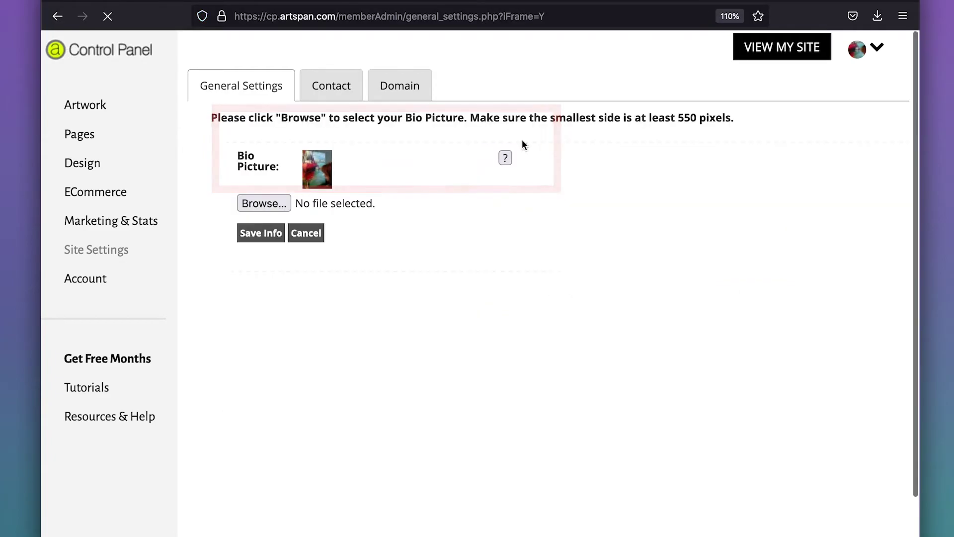
{"action": "left_click", "coordinate": [370, 260]}
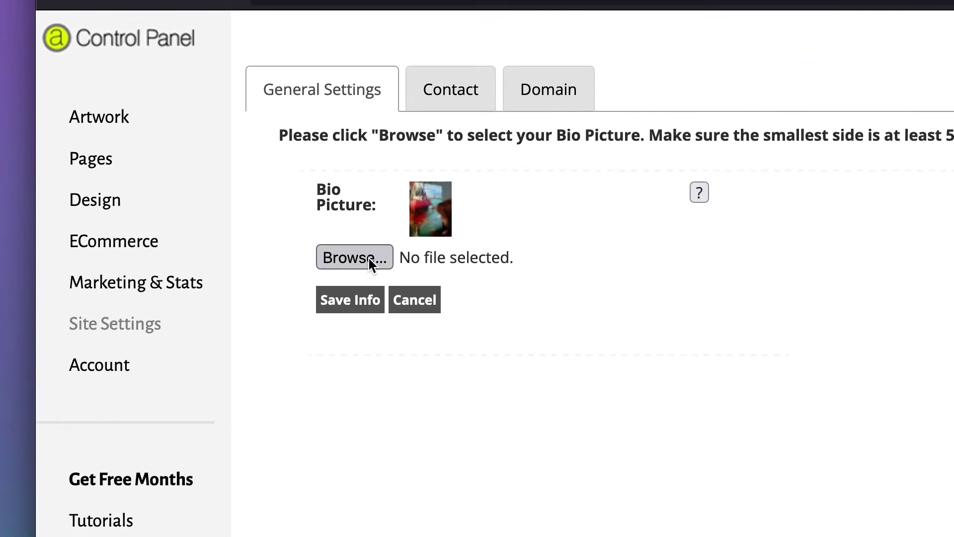
{"action": "left_click", "coordinate": [489, 112]}
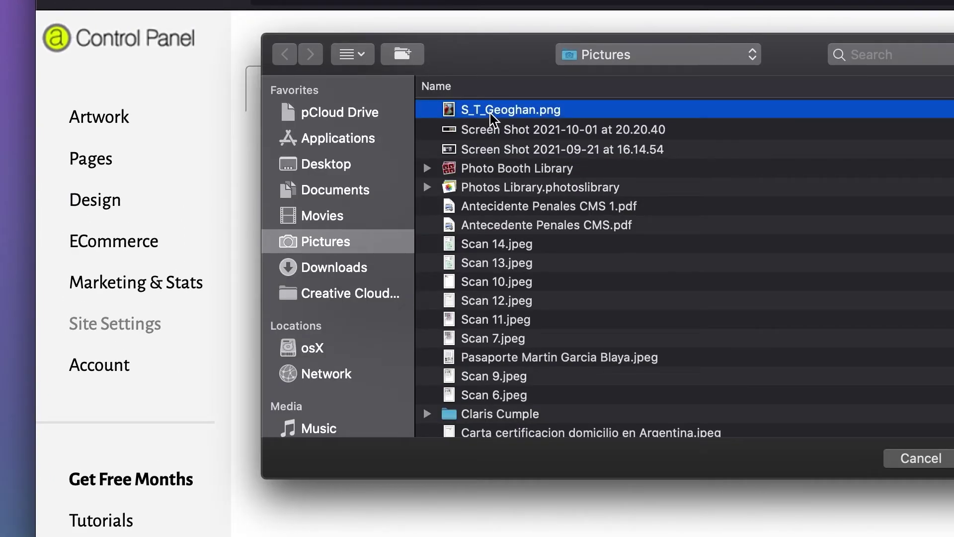
{"action": "double_click", "coordinate": [489, 111]}
{"action": "left_click", "coordinate": [349, 305]}
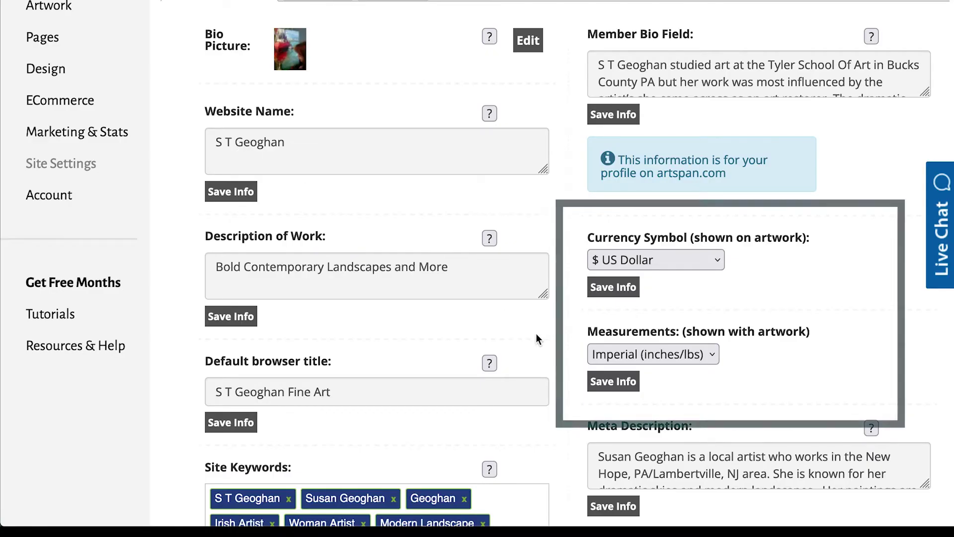
Keep US Dollar currency and Imperial measurements after checking the dropdowns
{"action": "left_click", "coordinate": [711, 259]}
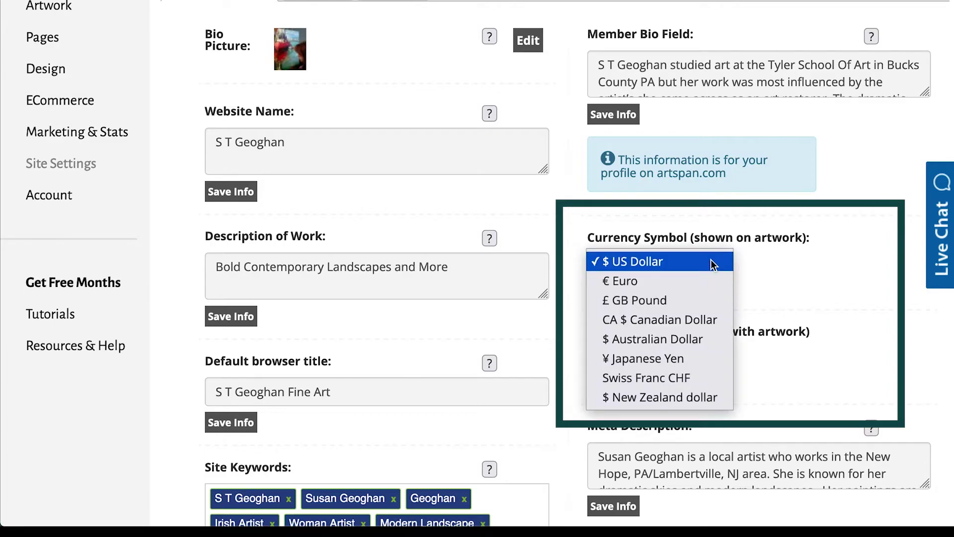
{"action": "left_click", "coordinate": [710, 259]}
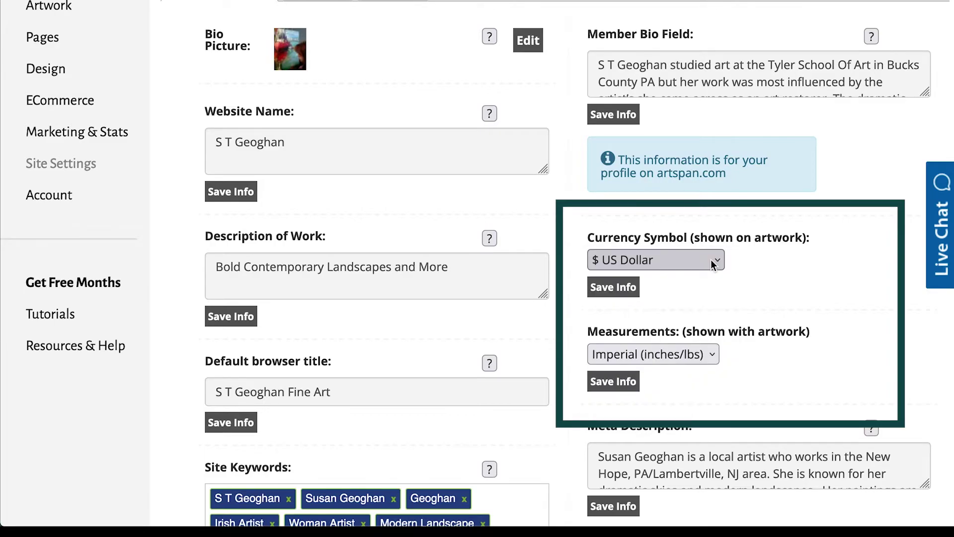
{"action": "left_click", "coordinate": [712, 355]}
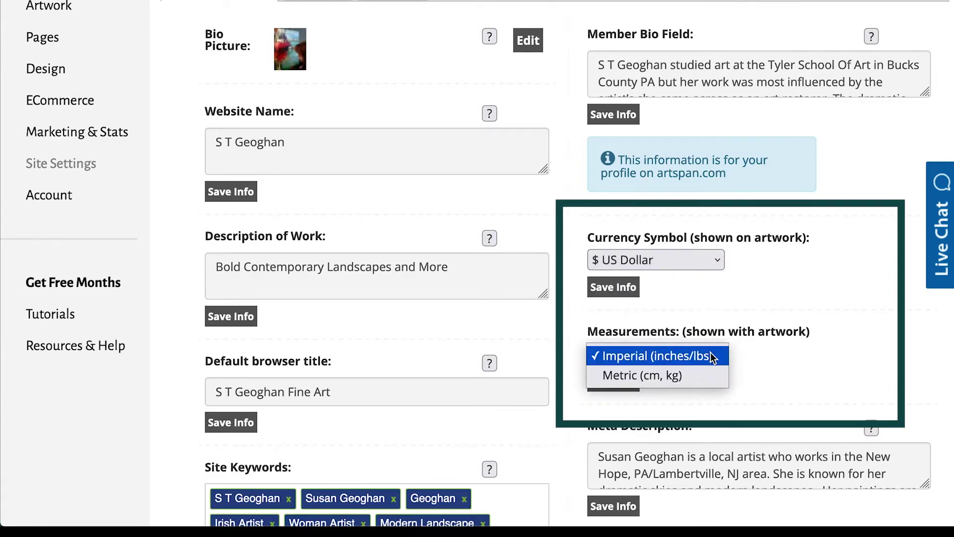
{"action": "left_click", "coordinate": [712, 355]}
{"action": "scroll", "coordinate": [832, 287], "scroll_direction": "down", "scroll_amount": 4}
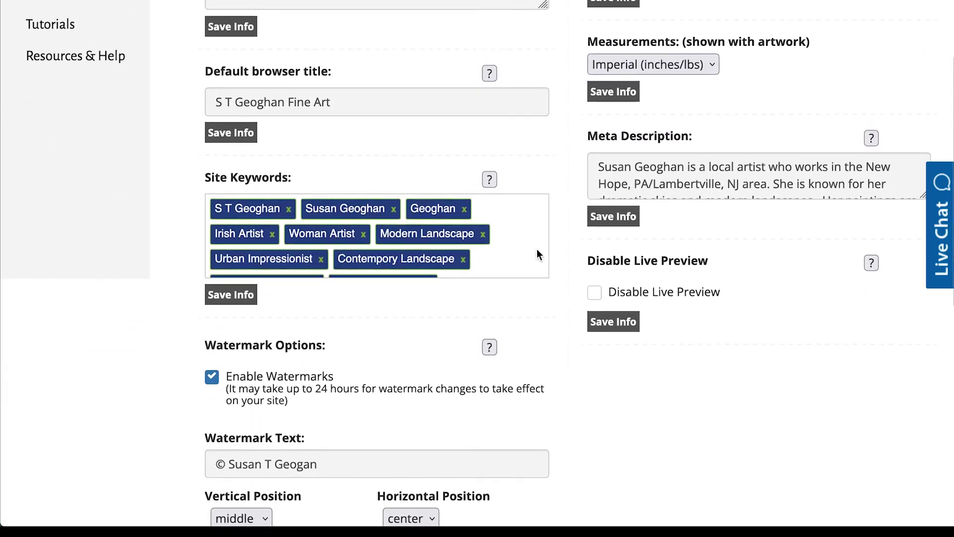
{"action": "scroll", "coordinate": [537, 249], "scroll_direction": "down", "scroll_amount": 3}
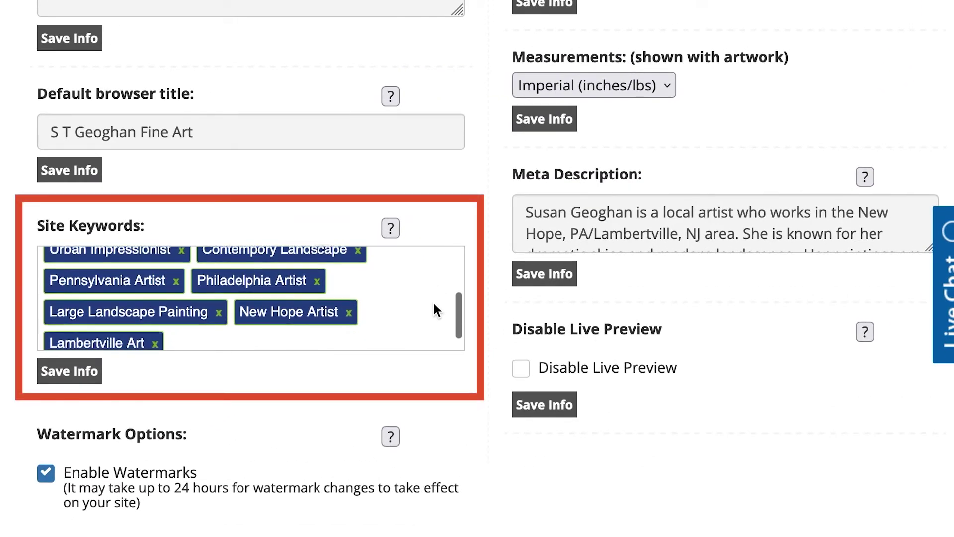
Add a Female Painter keyword tag and fix the meta description's Tyler Moore School sentence
{"action": "left_click", "coordinate": [263, 335]}
{"action": "type", "text": "Painter"}
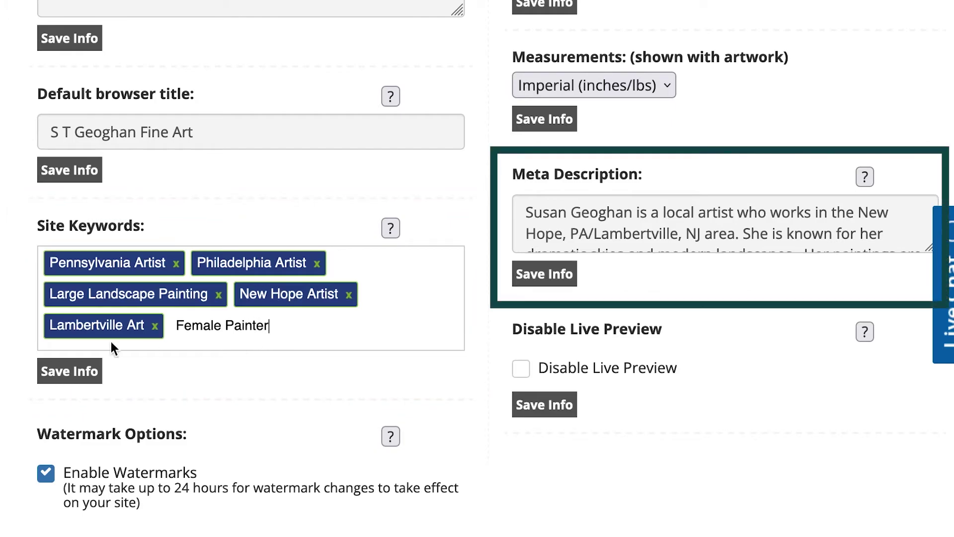
{"action": "key", "text": "Return"}
{"action": "scroll", "coordinate": [723, 224], "scroll_direction": "down", "scroll_amount": 2}
{"action": "type", "text": "ed at The Tyler Moore Schoo"}
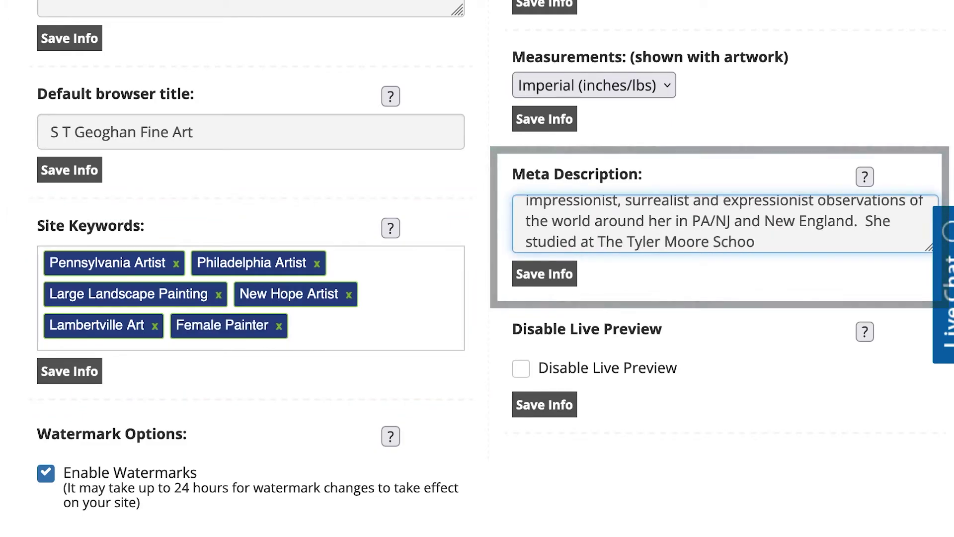
{"action": "type", "text": "l of Art in Bucks County."}
{"action": "key", "text": "Left"}
{"action": "key", "text": "Left"}
{"action": "key", "text": "Left"}
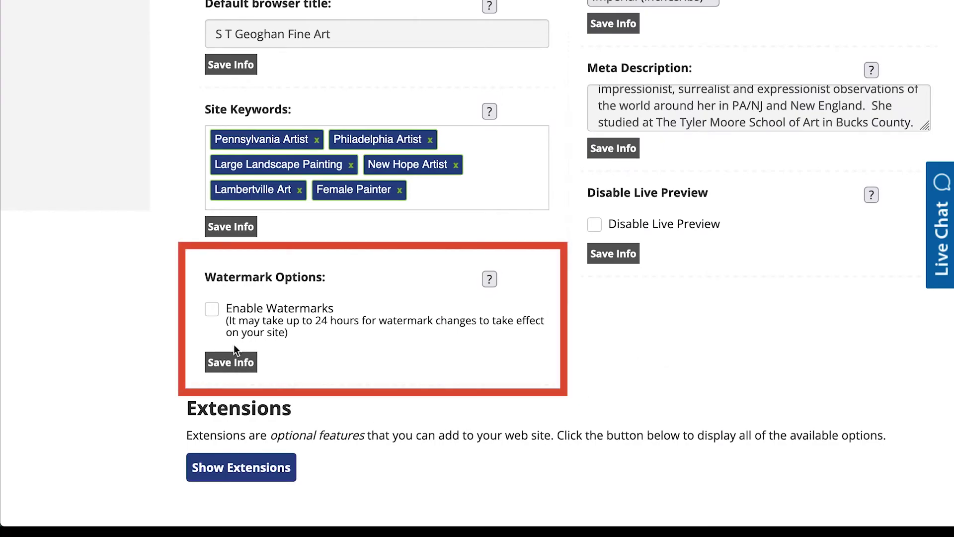
Enable watermarks and try the top vertical position before keeping middle/center
{"action": "left_click", "coordinate": [213, 309]}
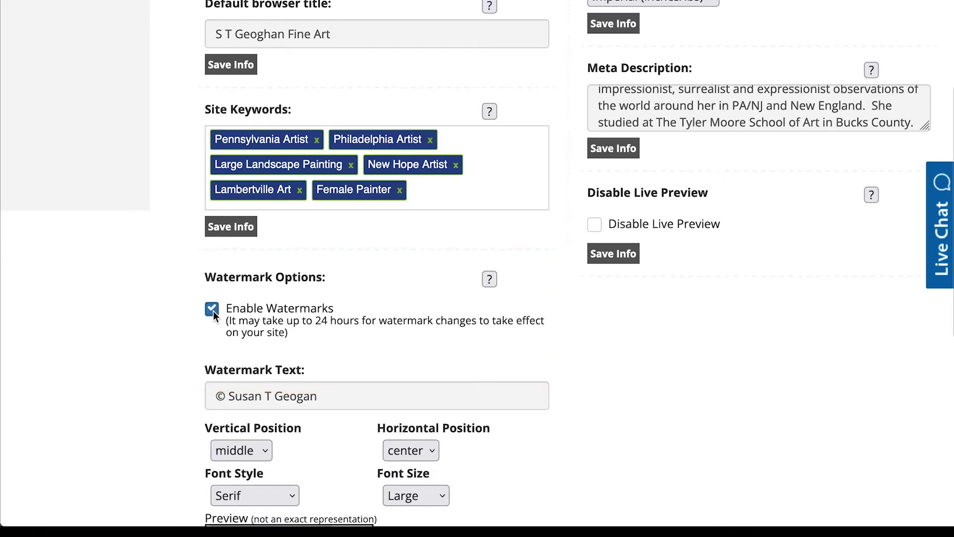
{"action": "scroll", "coordinate": [570, 447], "scroll_direction": "down", "scroll_amount": 5}
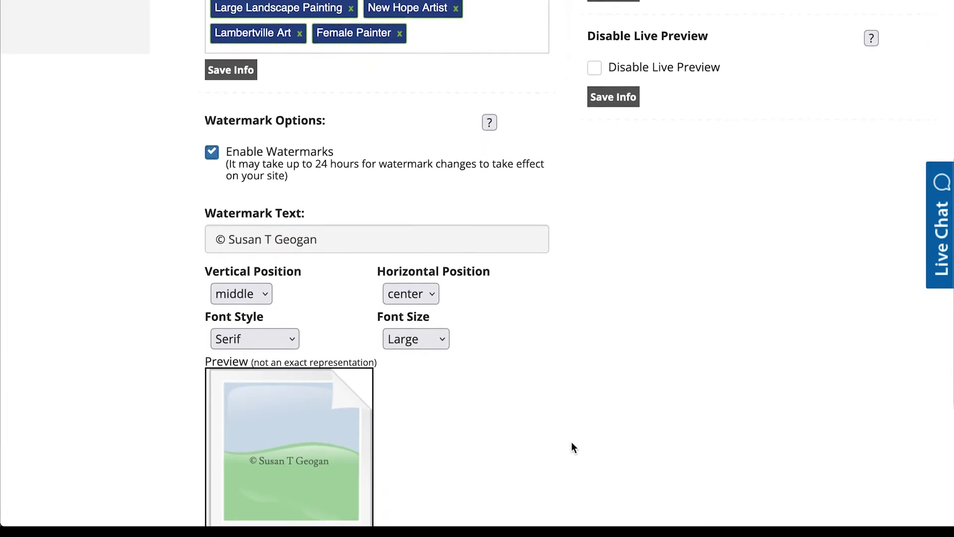
{"action": "scroll", "coordinate": [570, 447], "scroll_direction": "down", "scroll_amount": 3}
{"action": "left_click", "coordinate": [241, 149]}
{"action": "left_click", "coordinate": [249, 171]}
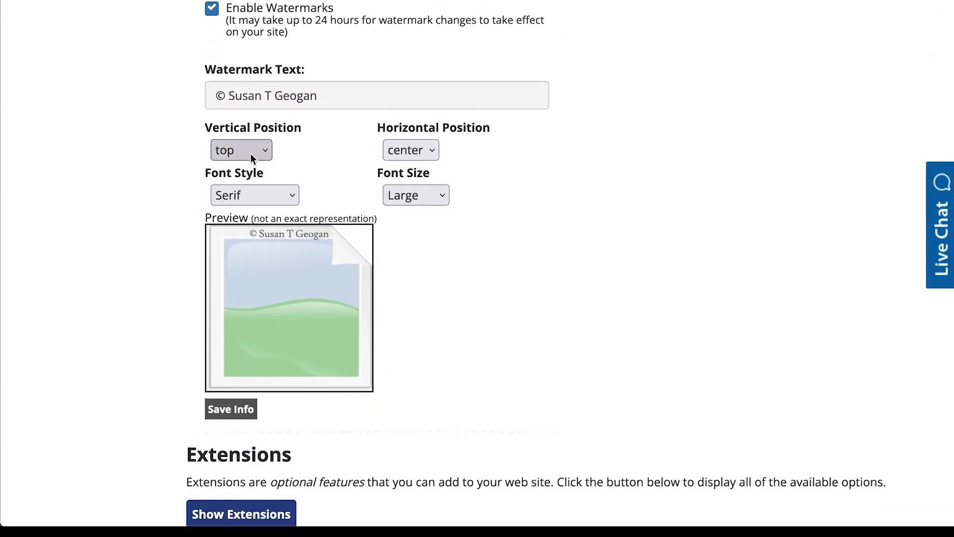
{"action": "scroll", "coordinate": [251, 154], "scroll_direction": "up", "scroll_amount": 2}
{"action": "scroll", "coordinate": [899, 246], "scroll_direction": "up", "scroll_amount": 2}
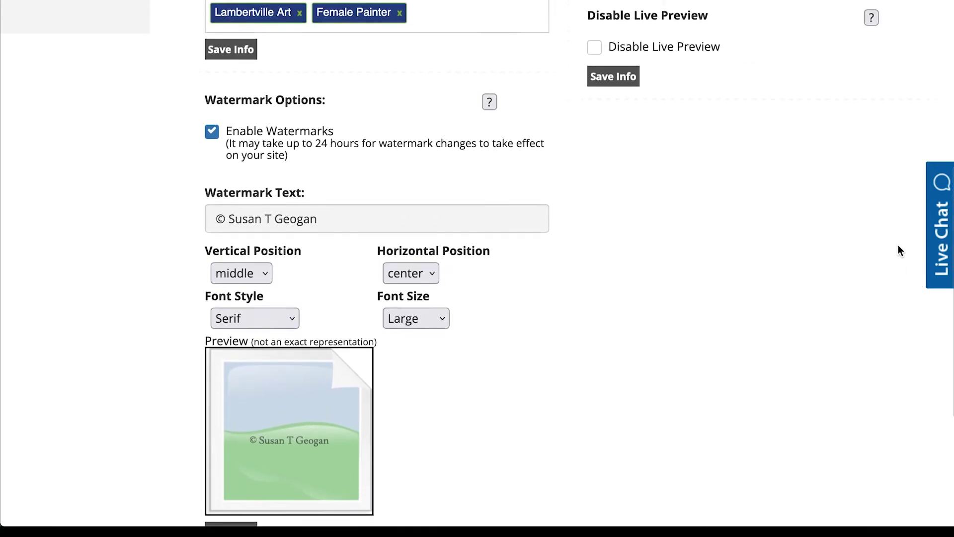
{"action": "scroll", "coordinate": [899, 246], "scroll_direction": "up", "scroll_amount": 2}
{"action": "scroll", "coordinate": [899, 246], "scroll_direction": "up", "scroll_amount": 2}
{"action": "scroll", "coordinate": [898, 250], "scroll_direction": "up", "scroll_amount": 2}
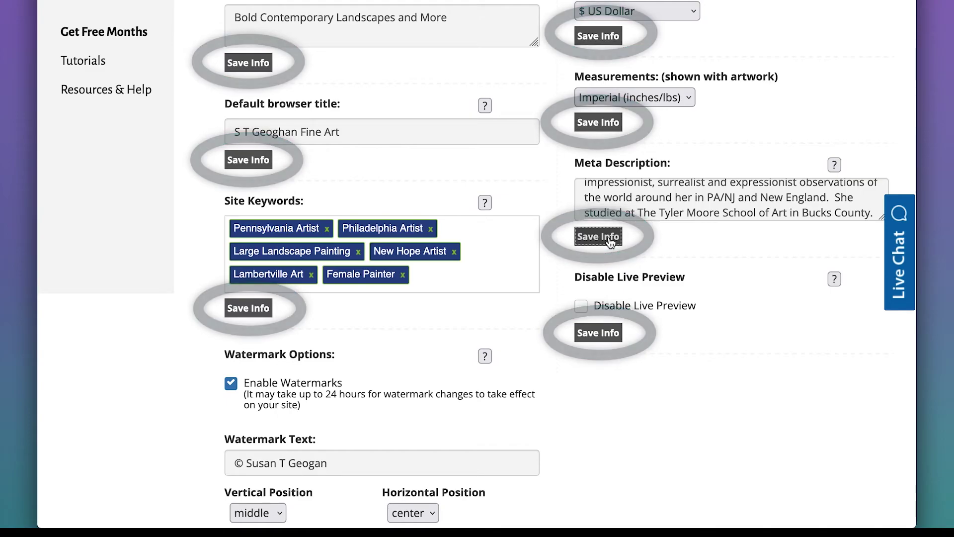
{"action": "scroll", "coordinate": [762, 336], "scroll_direction": "up", "scroll_amount": 3}
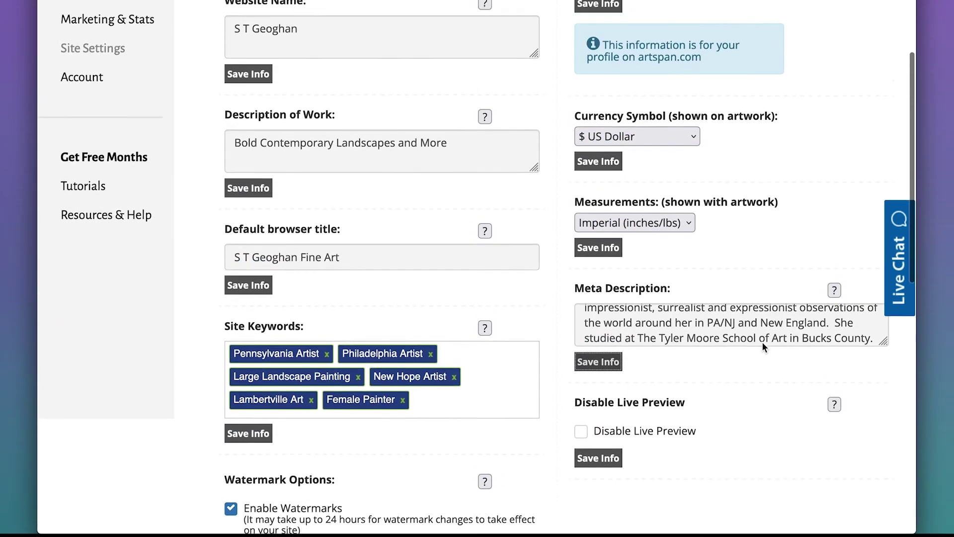
{"action": "scroll", "coordinate": [761, 342], "scroll_direction": "up", "scroll_amount": 3}
{"action": "scroll", "coordinate": [762, 366], "scroll_direction": "up", "scroll_amount": 2}
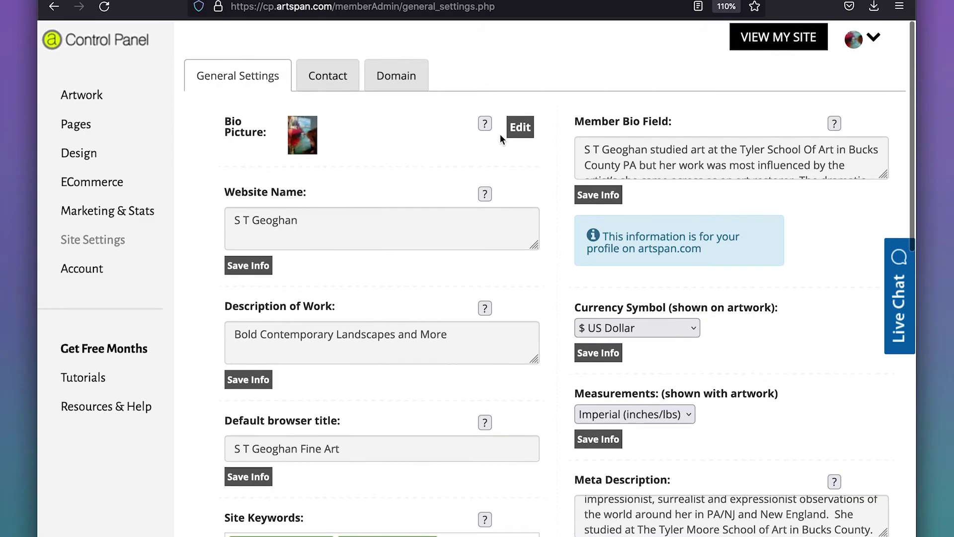
{"action": "left_click", "coordinate": [410, 87]}
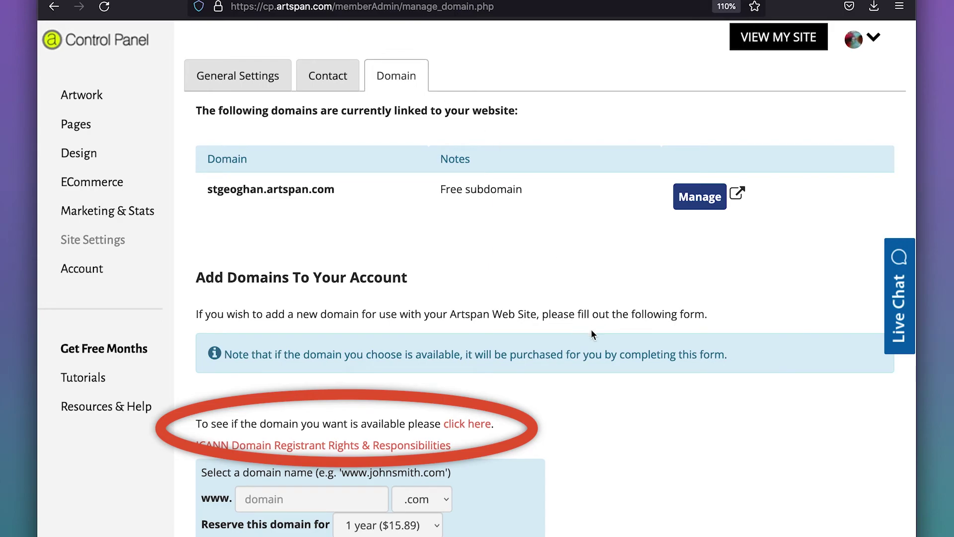
{"action": "scroll", "coordinate": [695, 427], "scroll_direction": "down", "scroll_amount": 2}
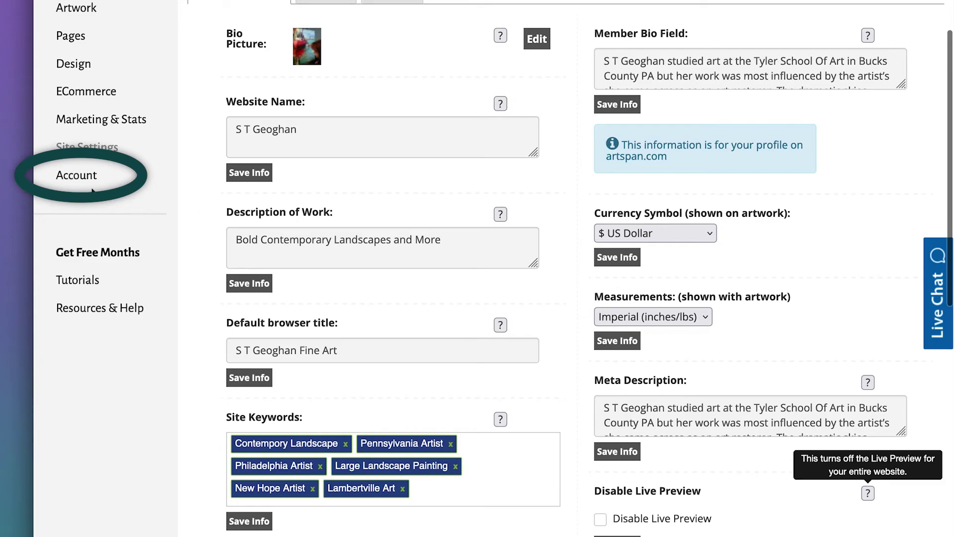
{"action": "left_click", "coordinate": [77, 174]}
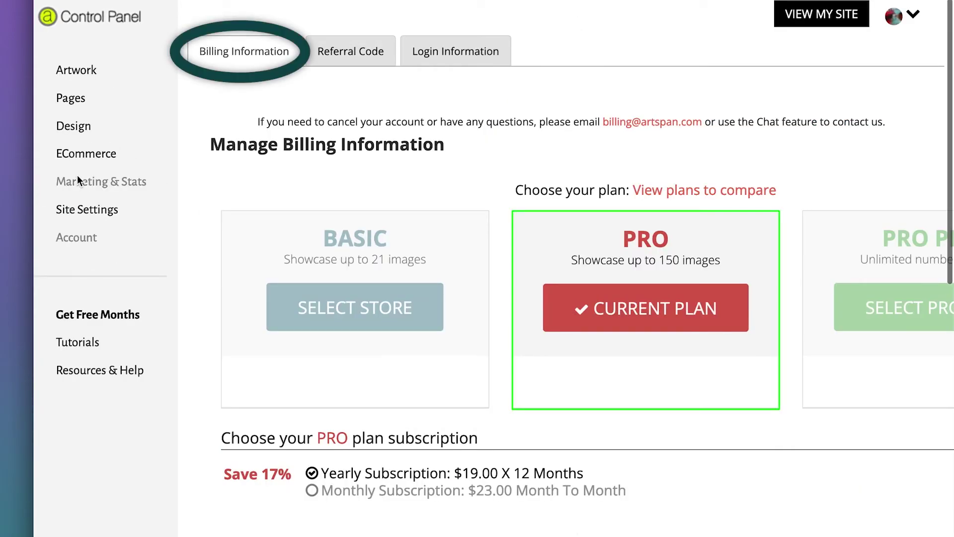
{"action": "left_click", "coordinate": [471, 50]}
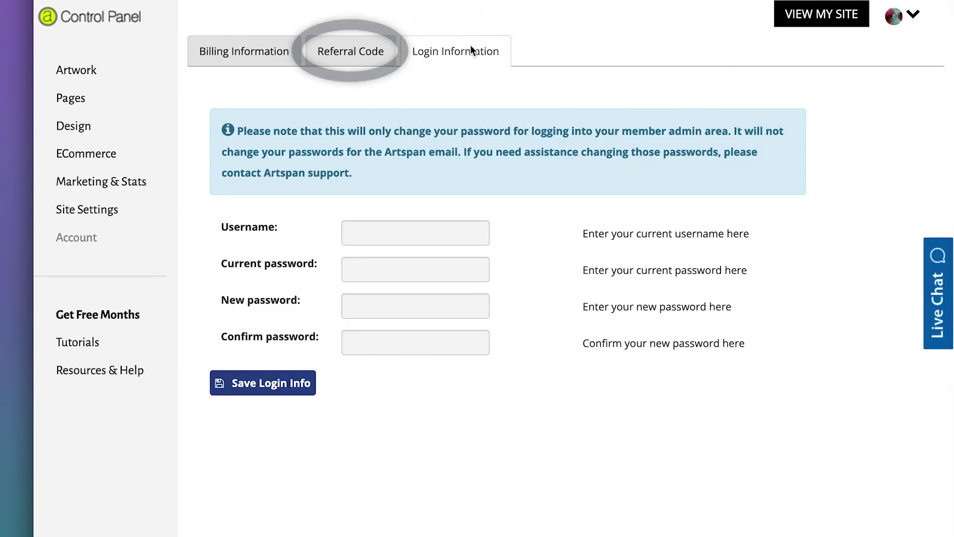
{"action": "left_click", "coordinate": [342, 52]}
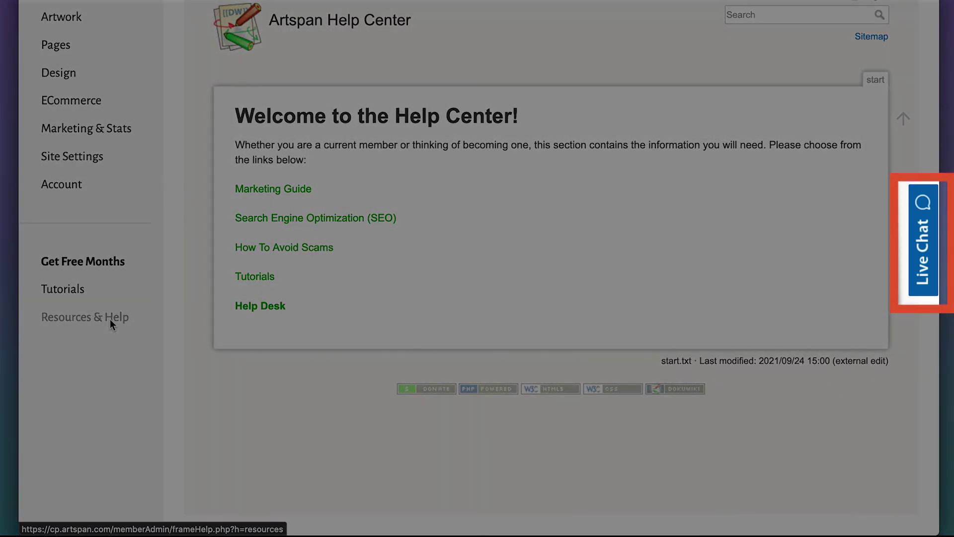
Send a live chat greeting to support, then return to the Help Center welcome page
{"action": "left_click", "coordinate": [937, 275]}
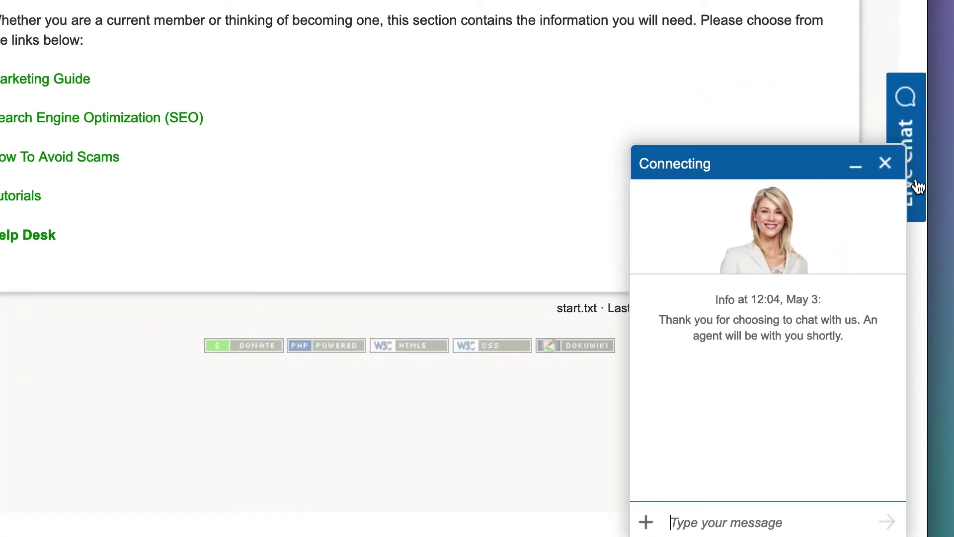
{"action": "type", "text": "Hi."}
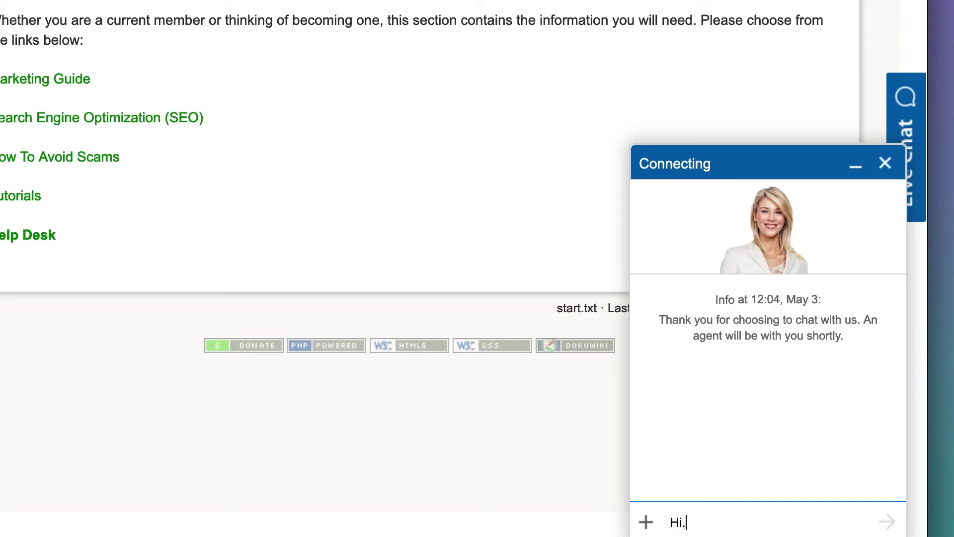
{"action": "type", "text": "  I was"}
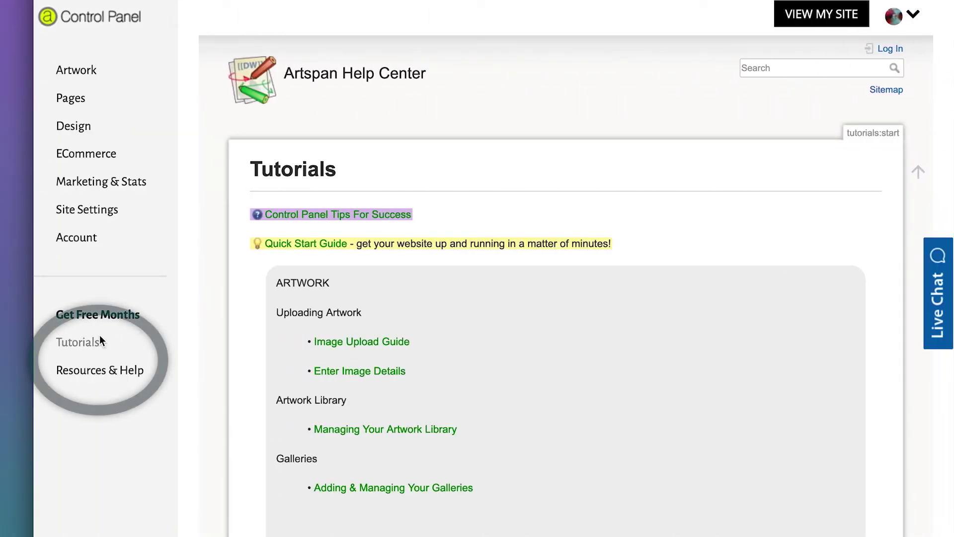
{"action": "left_click", "coordinate": [126, 376]}
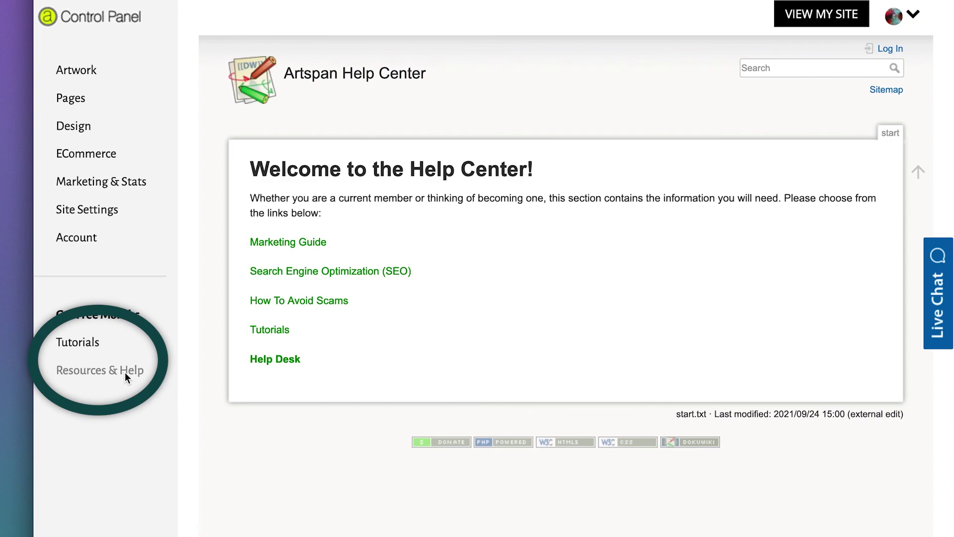